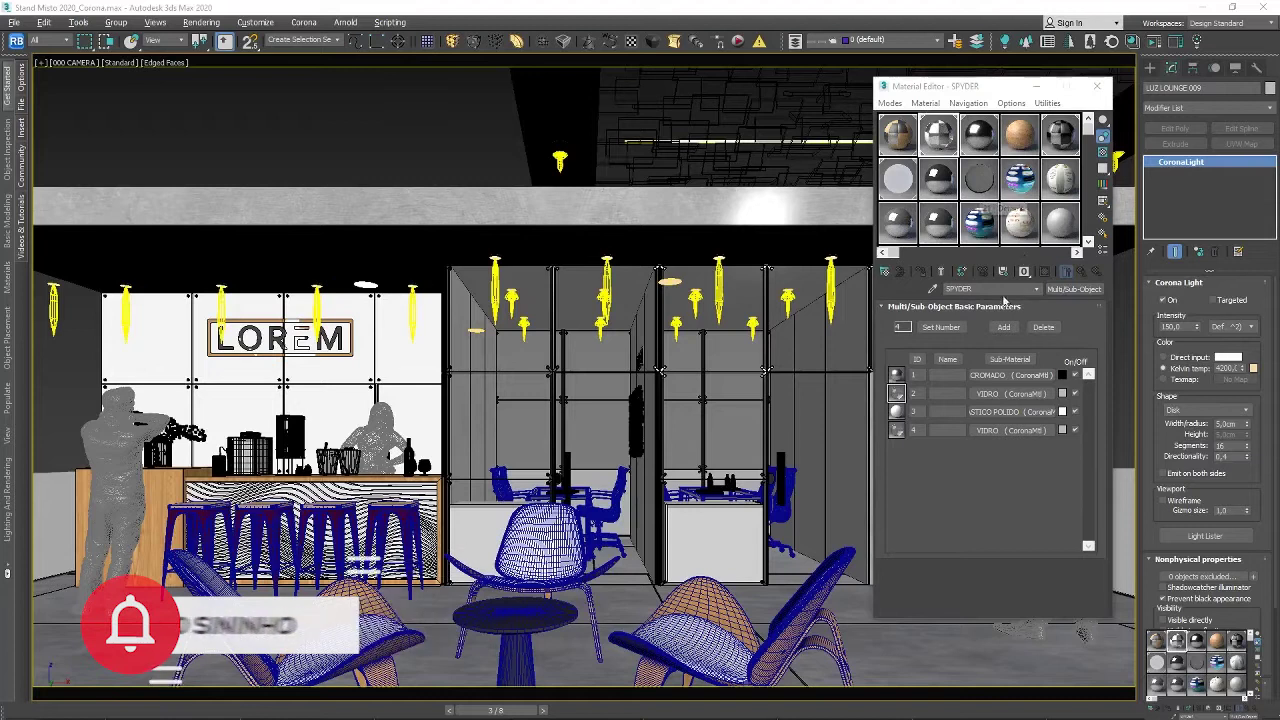
# Open the VIDRO sub-material with ID 2 of the glass partition's SPYDER material and render the 000 CAMERA view.
pyautogui.click(826, 339)
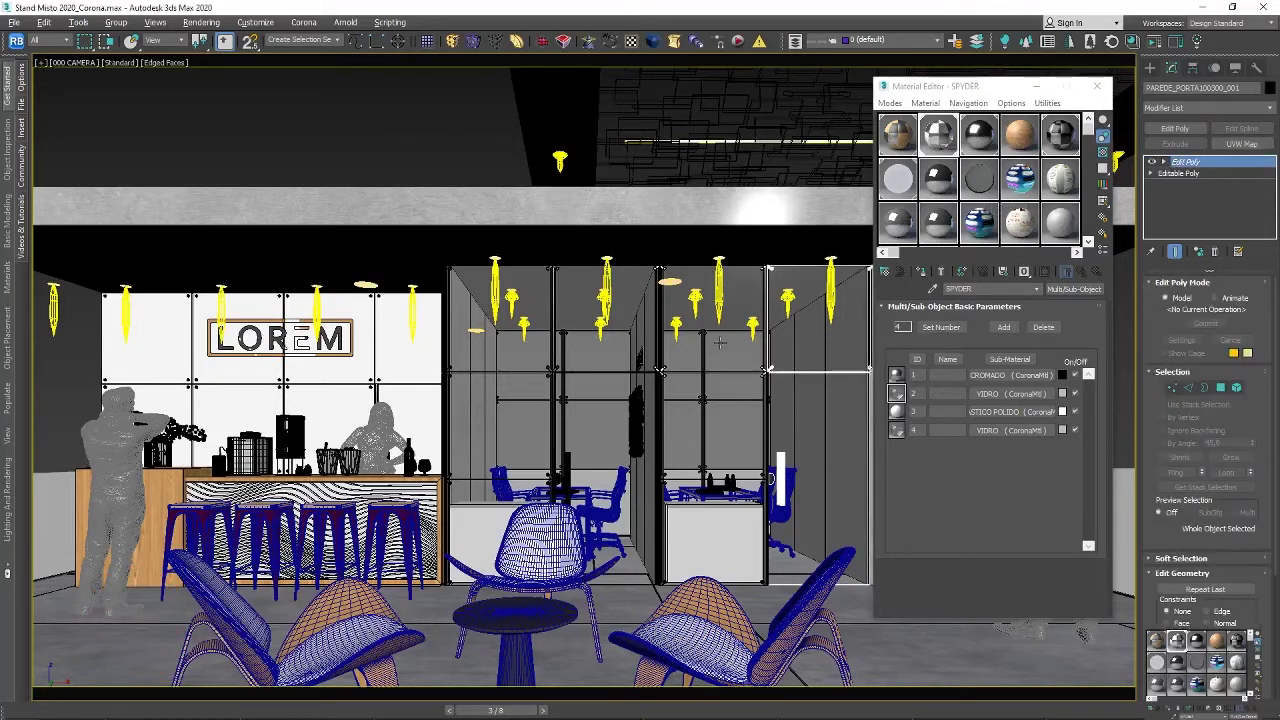
pyautogui.click(731, 340)
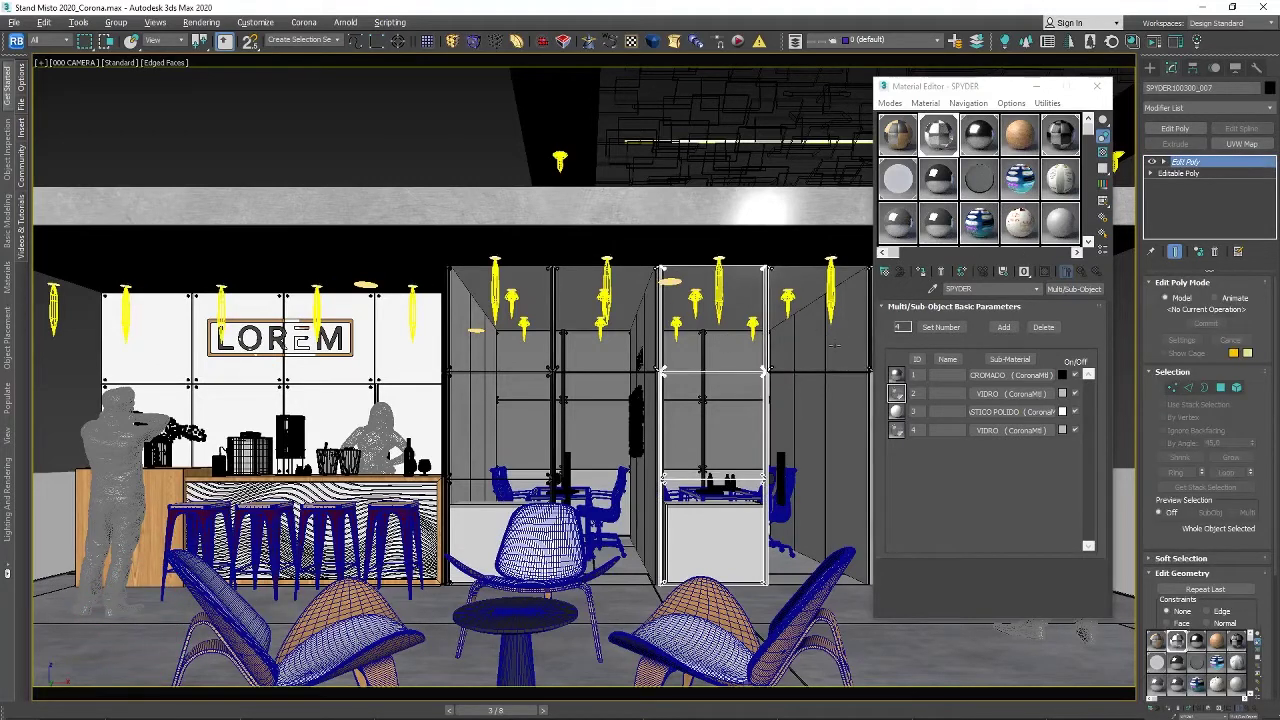
pyautogui.click(615, 352)
pyautogui.click(548, 350)
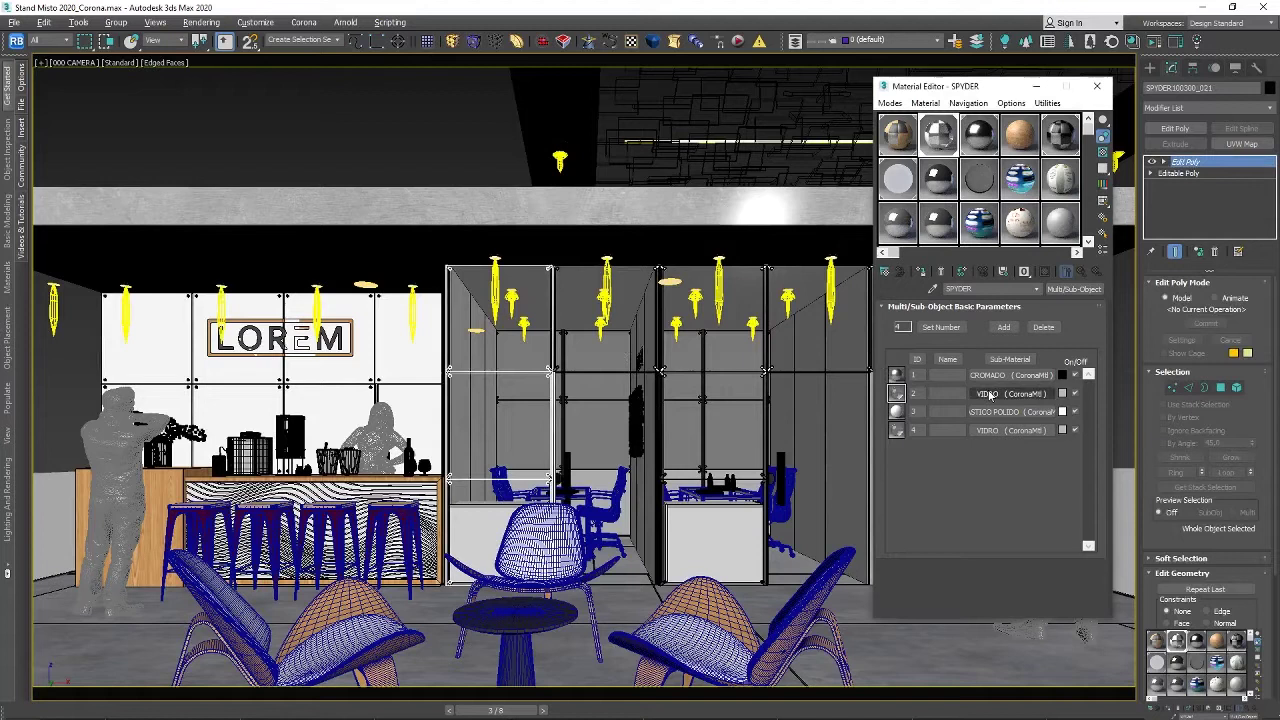
pyautogui.click(989, 394)
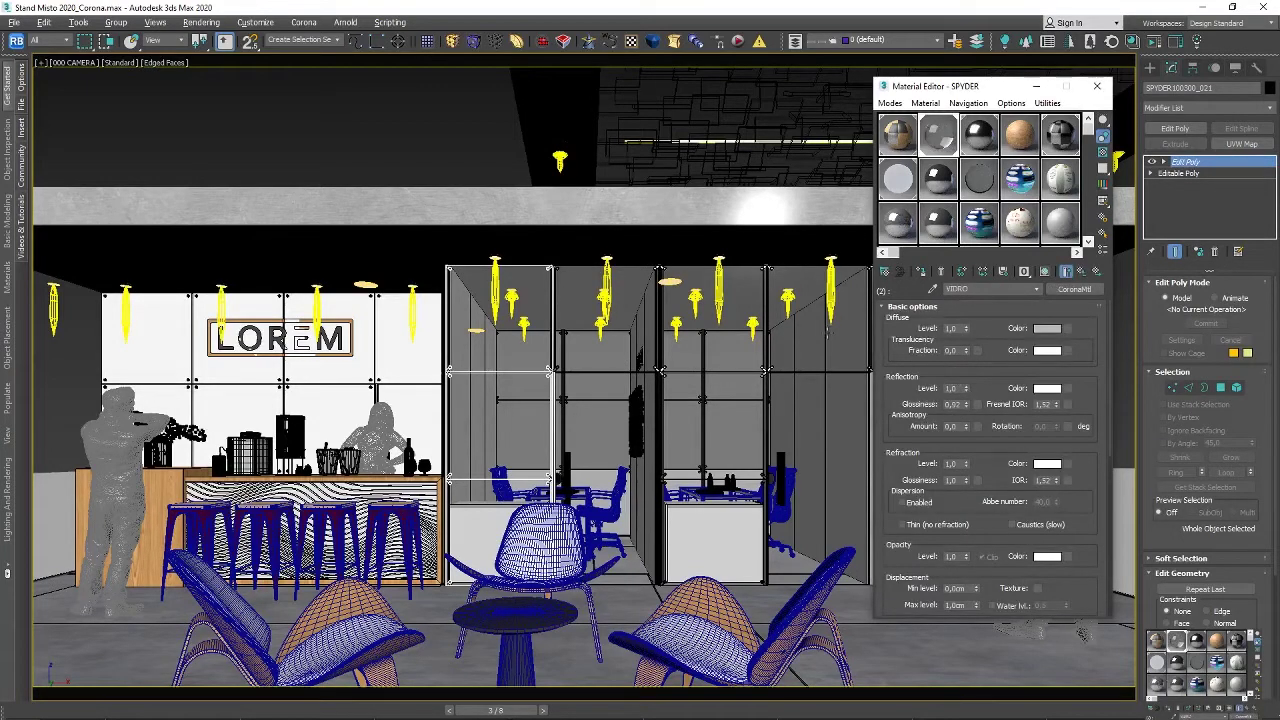
pyautogui.click(828, 331)
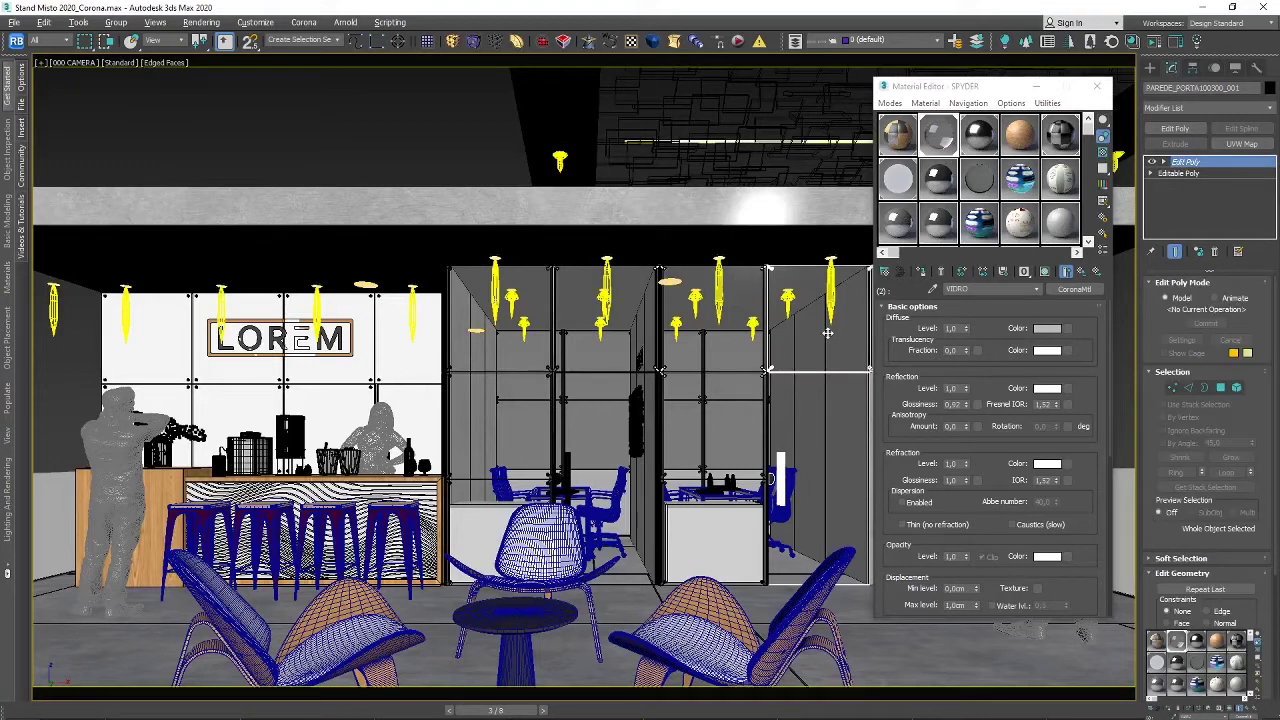
pyautogui.hotkey('shift', 'q')
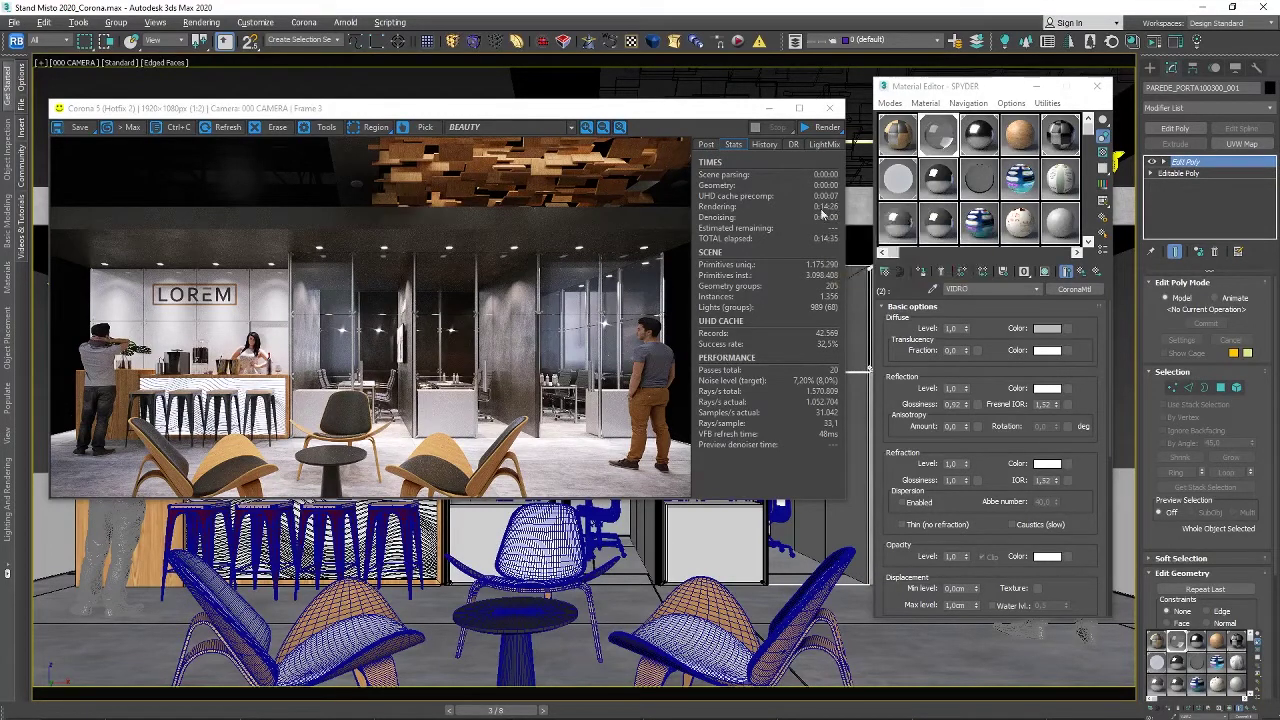
# Save the render over the existing Stand Misto 2020_Corona_ JPEG at quality 100 and capture a screenshot of the render window.
pyautogui.click(80, 128)
pyautogui.doubleClick(116, 135)
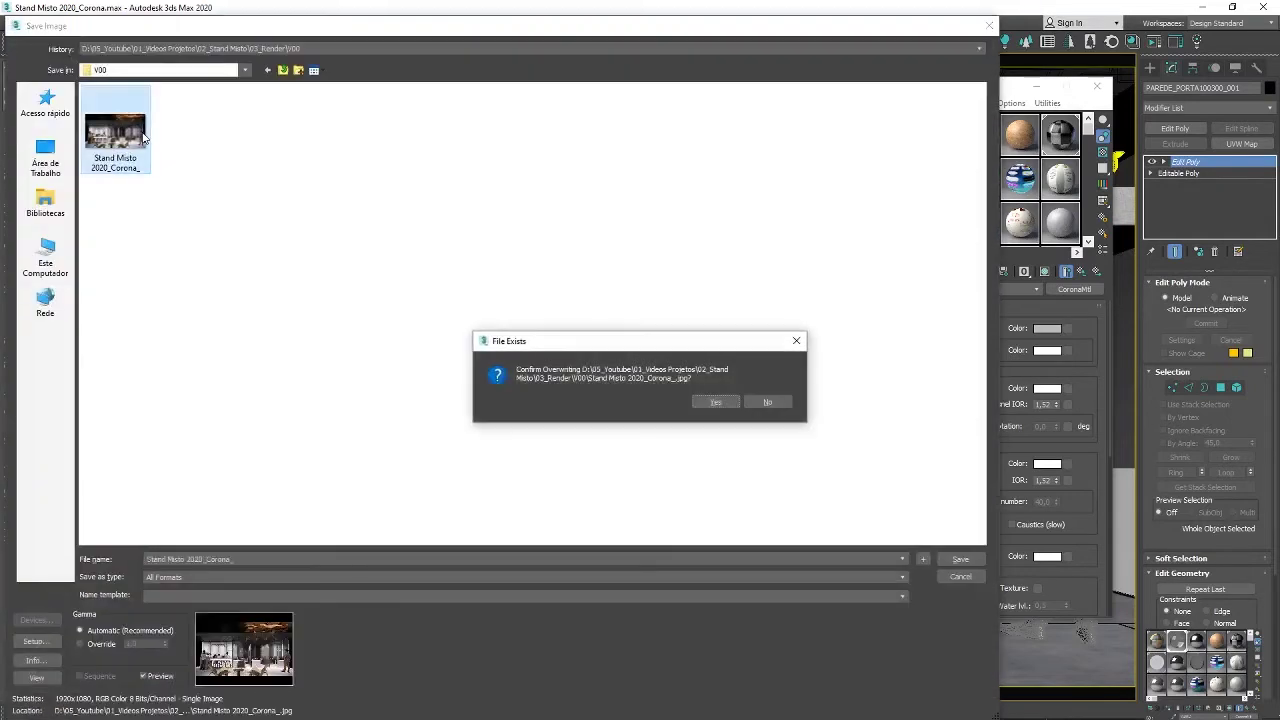
pyautogui.click(716, 402)
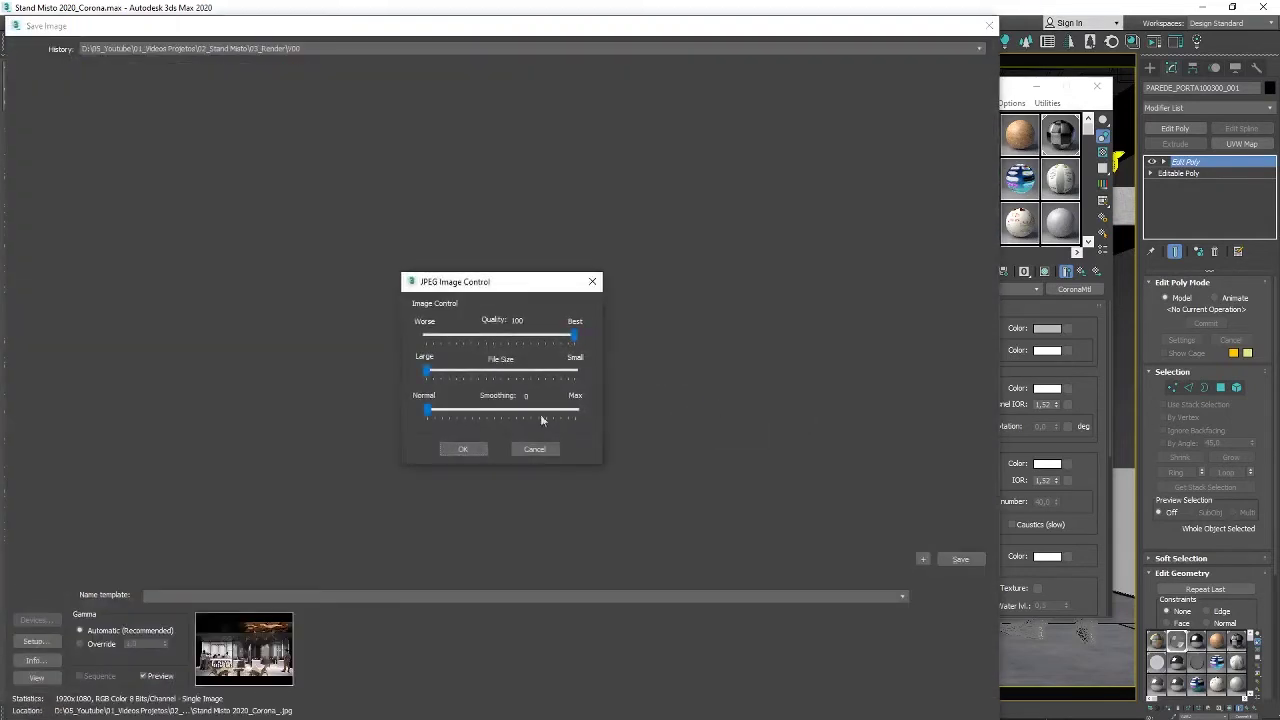
pyautogui.click(466, 449)
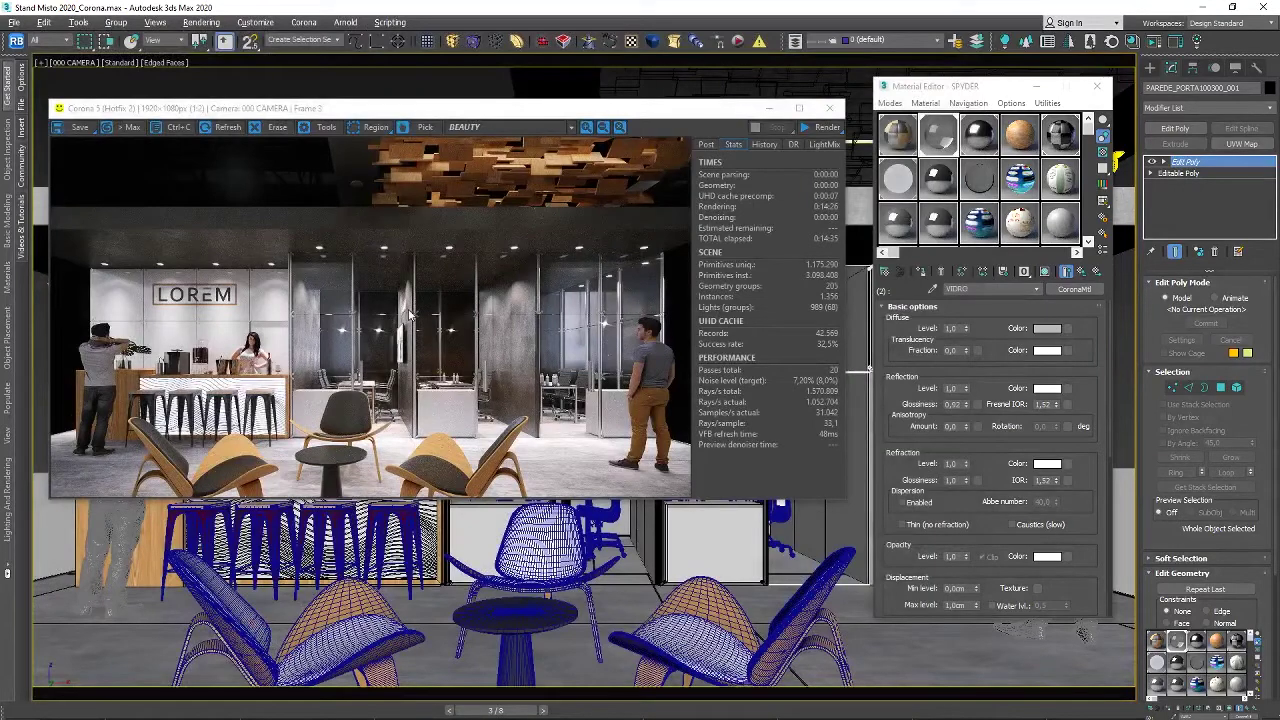
pyautogui.press('super+shift+s')
pyautogui.moveTo(48, 99); pyautogui.dragTo(846, 498)
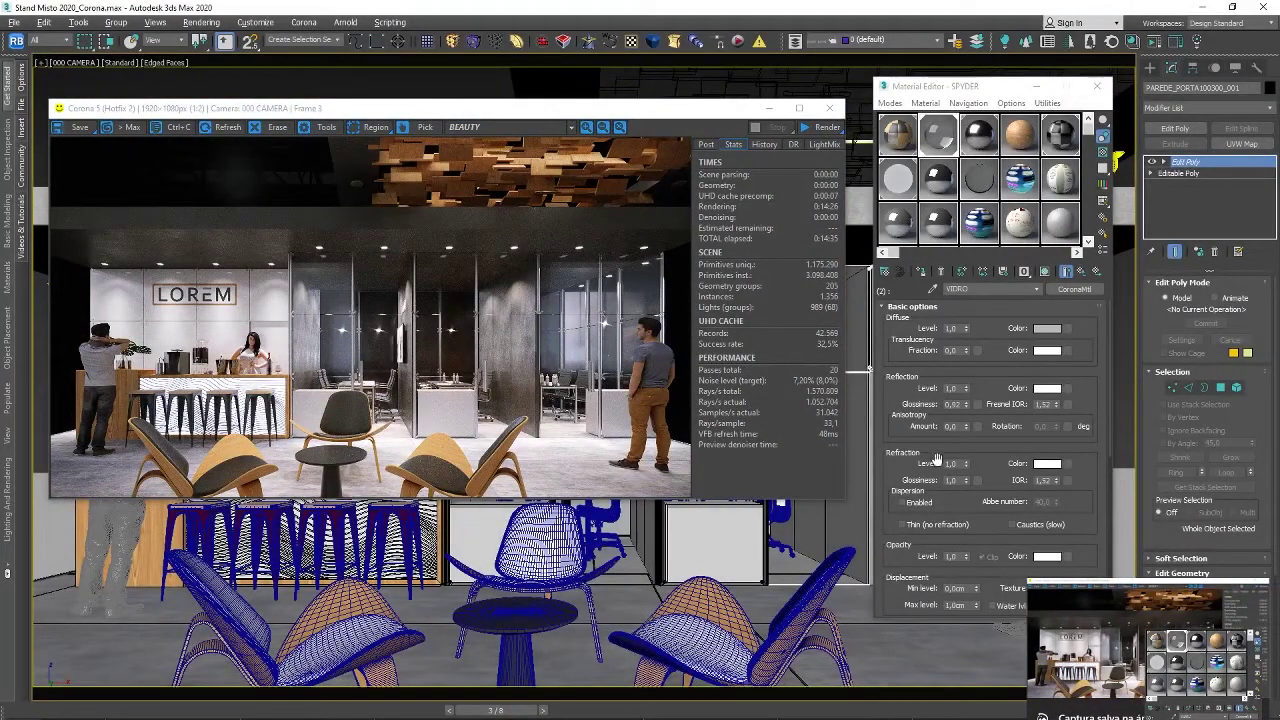
# Enable Thin (no refraction) for the VIDRO material and try to render the scene again.
pyautogui.click(915, 526)
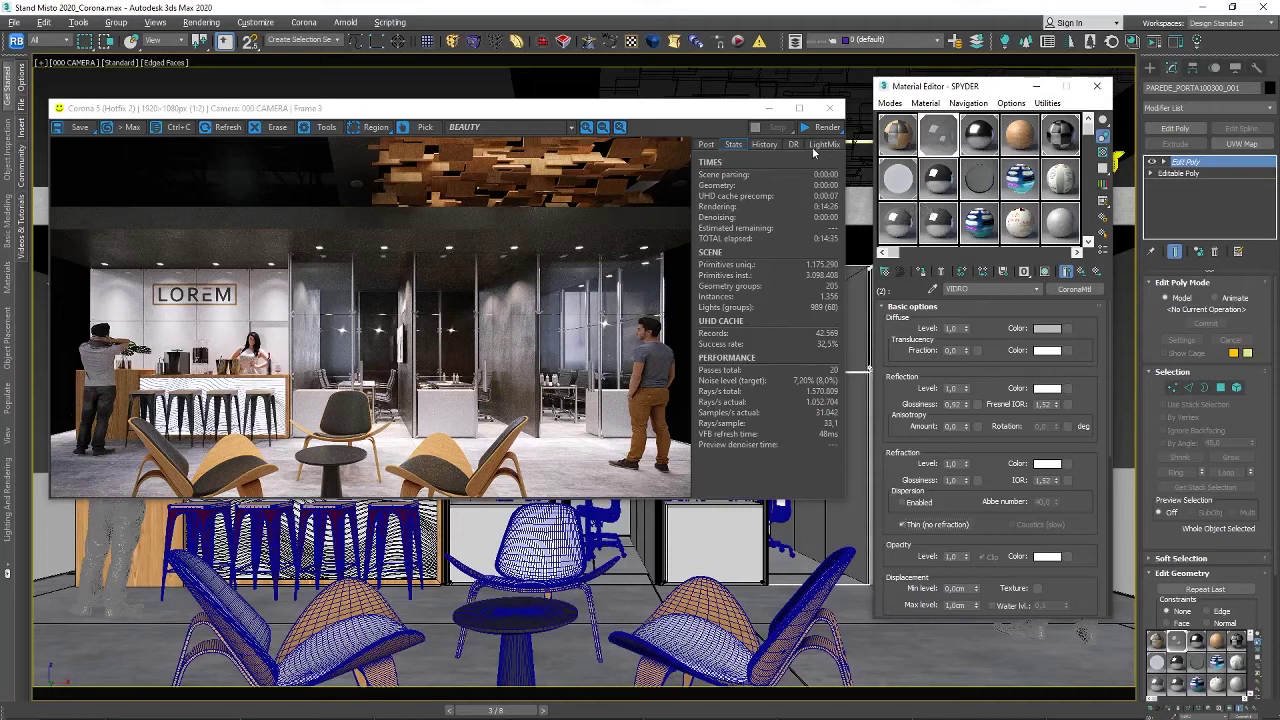
pyautogui.click(825, 130)
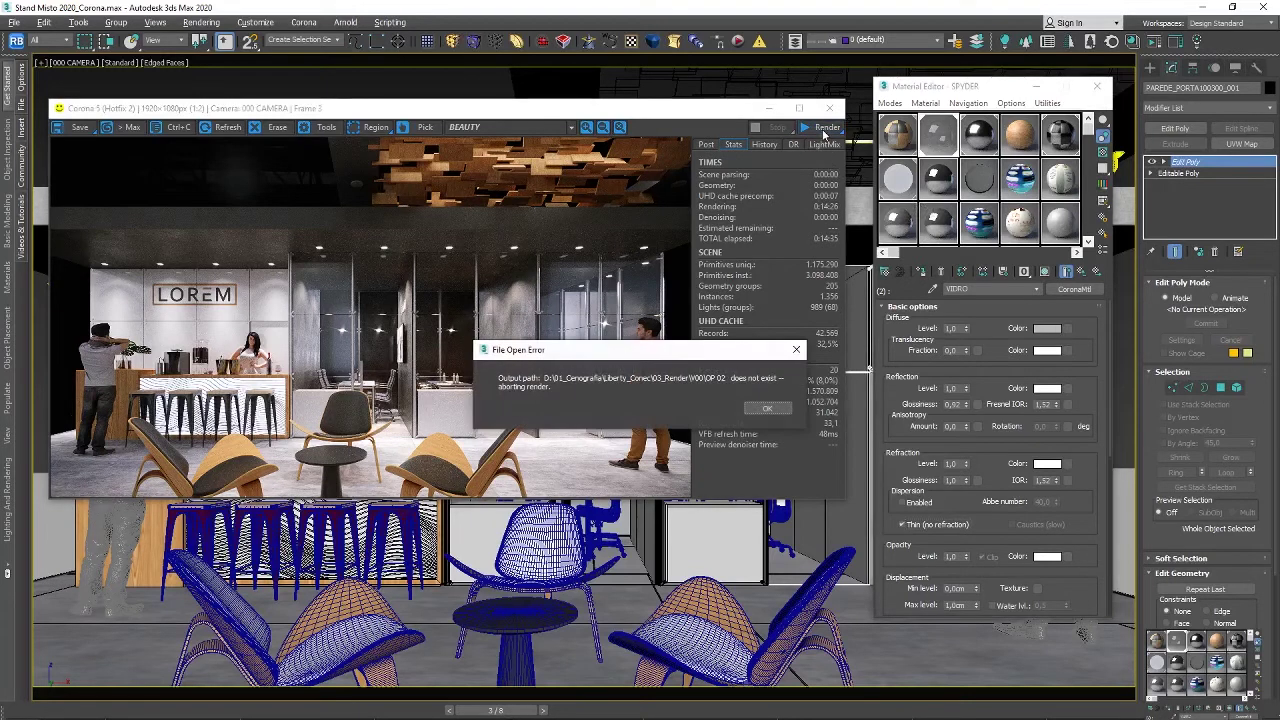
pyautogui.click(776, 413)
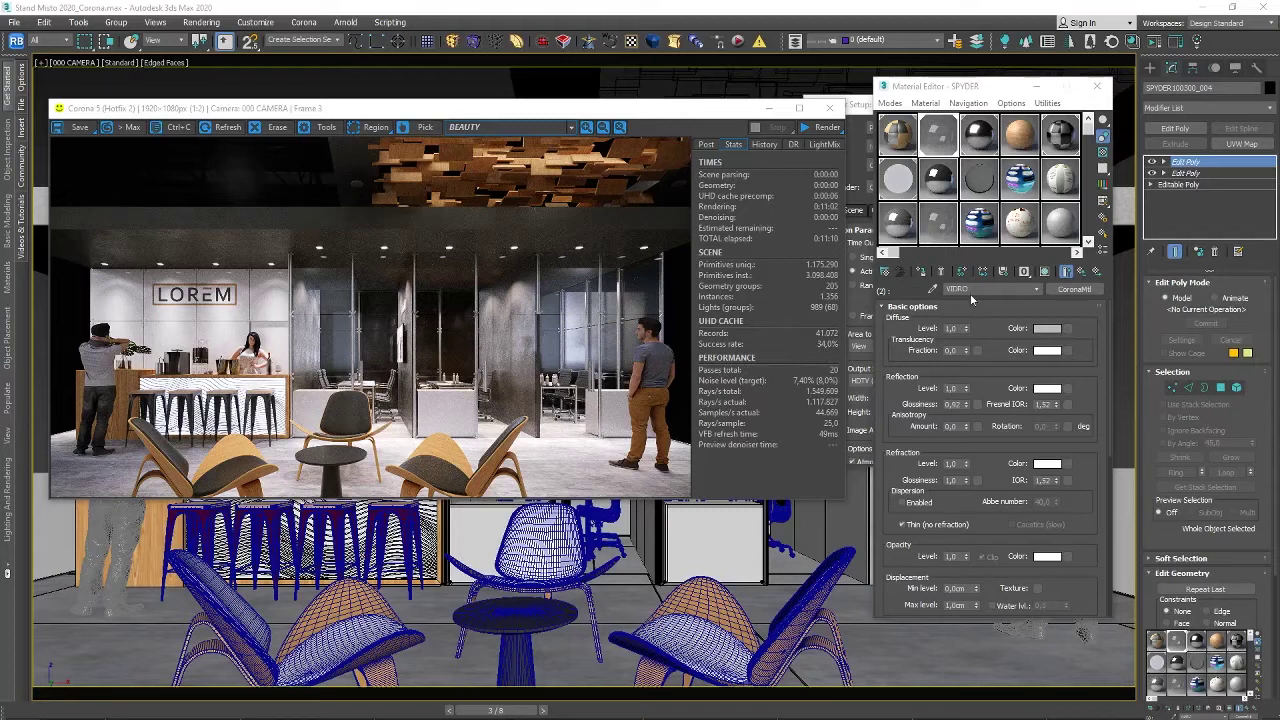
# Set VIDRO's refraction glossiness to 0,5 and reflection glossiness to 0,7, and render the camera view.
pyautogui.doubleClick(955, 480)
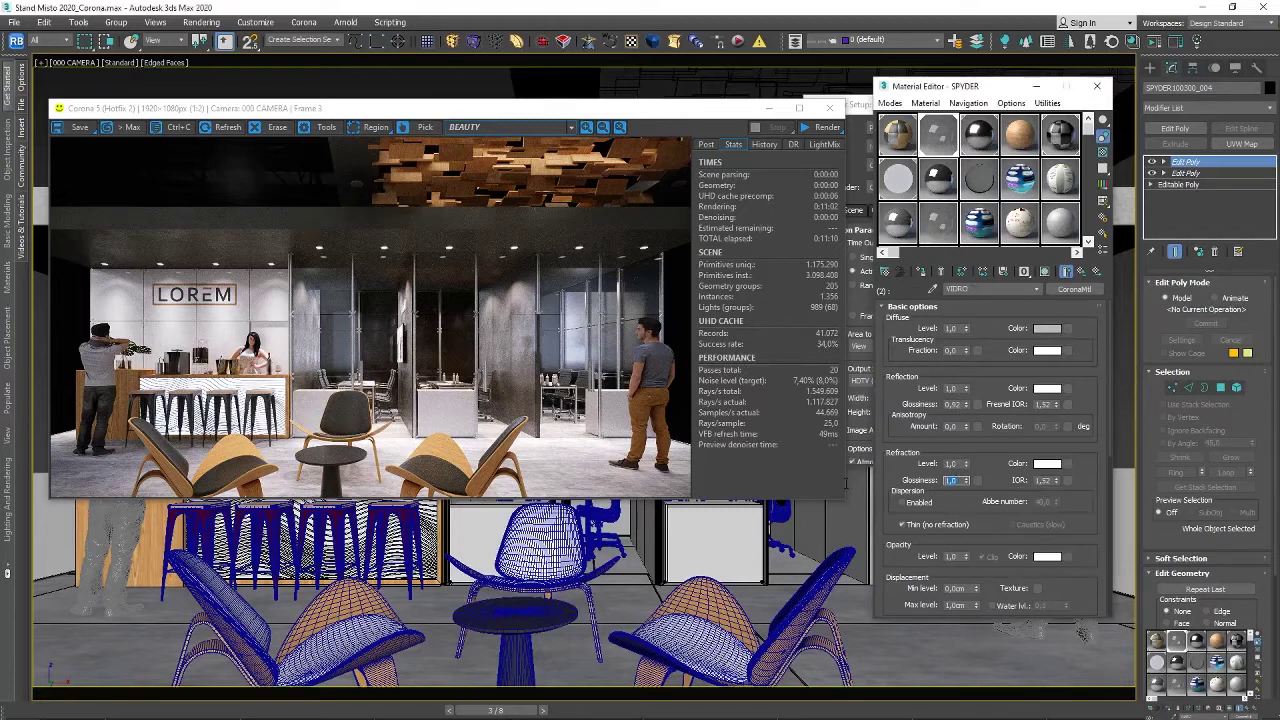
pyautogui.write(',5')
pyautogui.doubleClick(958, 404)
pyautogui.click(850, 92)
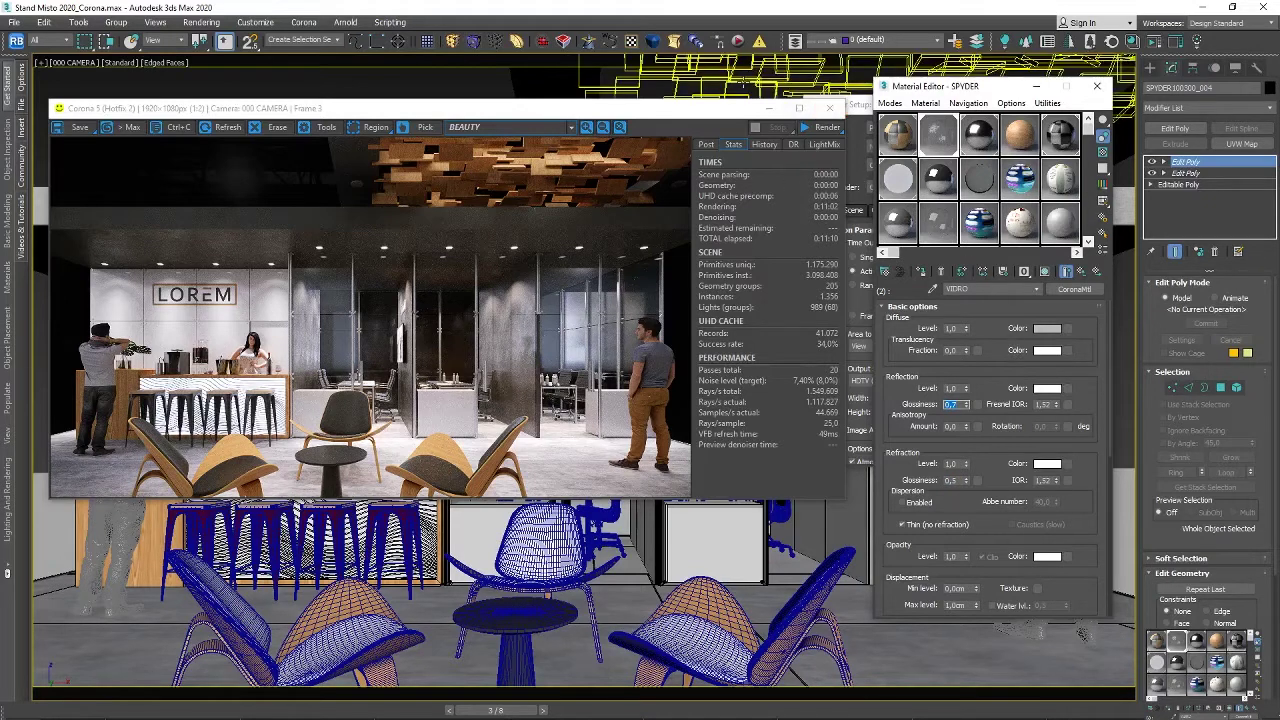
pyautogui.click(743, 82)
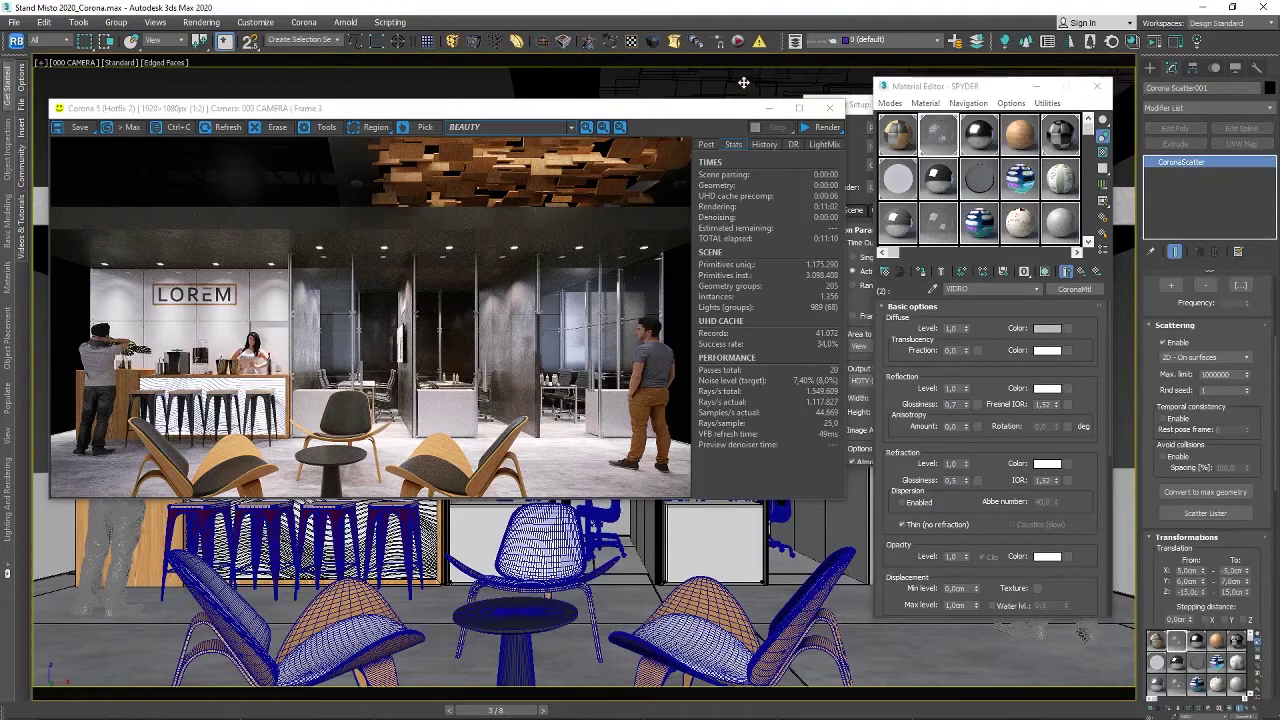
pyautogui.hotkey('shift', 'q')
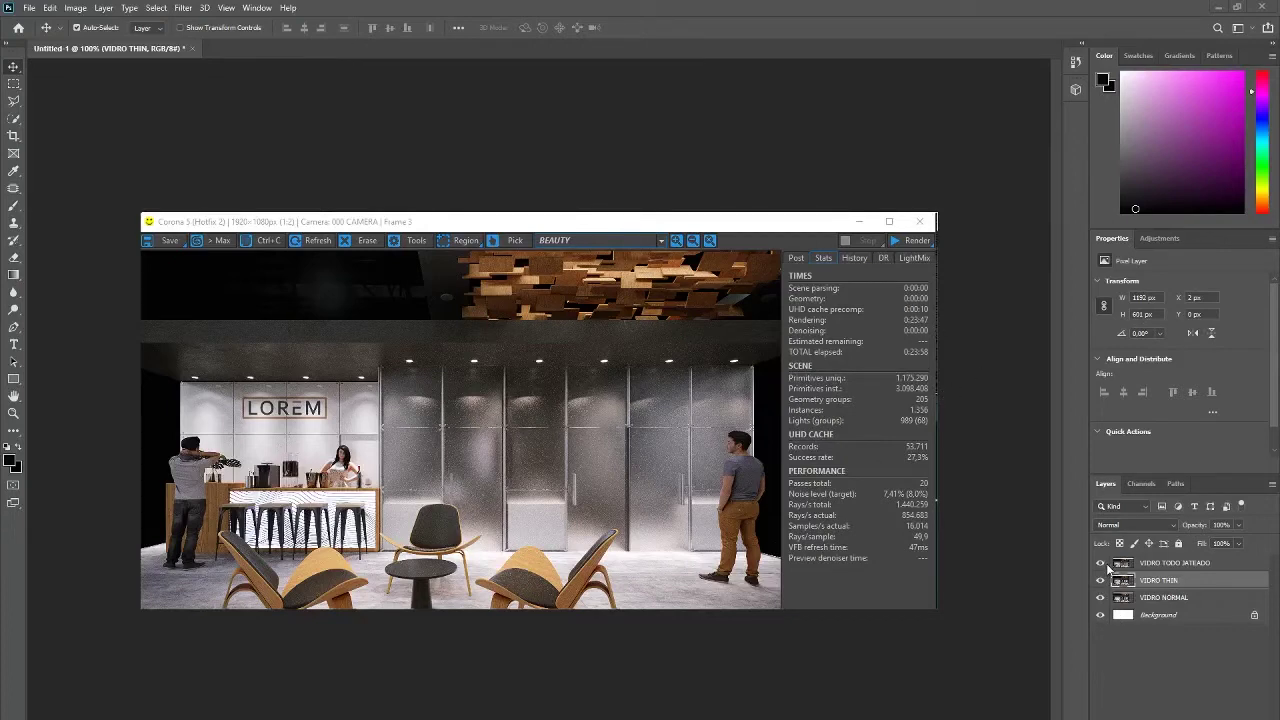
# Switch to Photoshop and compare the VIDRO NORMAL, VIDRO THIN and VIDRO TODO JATEADO layers' renders and rendering times by toggling their visibility.
pyautogui.moveTo(1101, 563); pyautogui.dragTo(1104, 586)
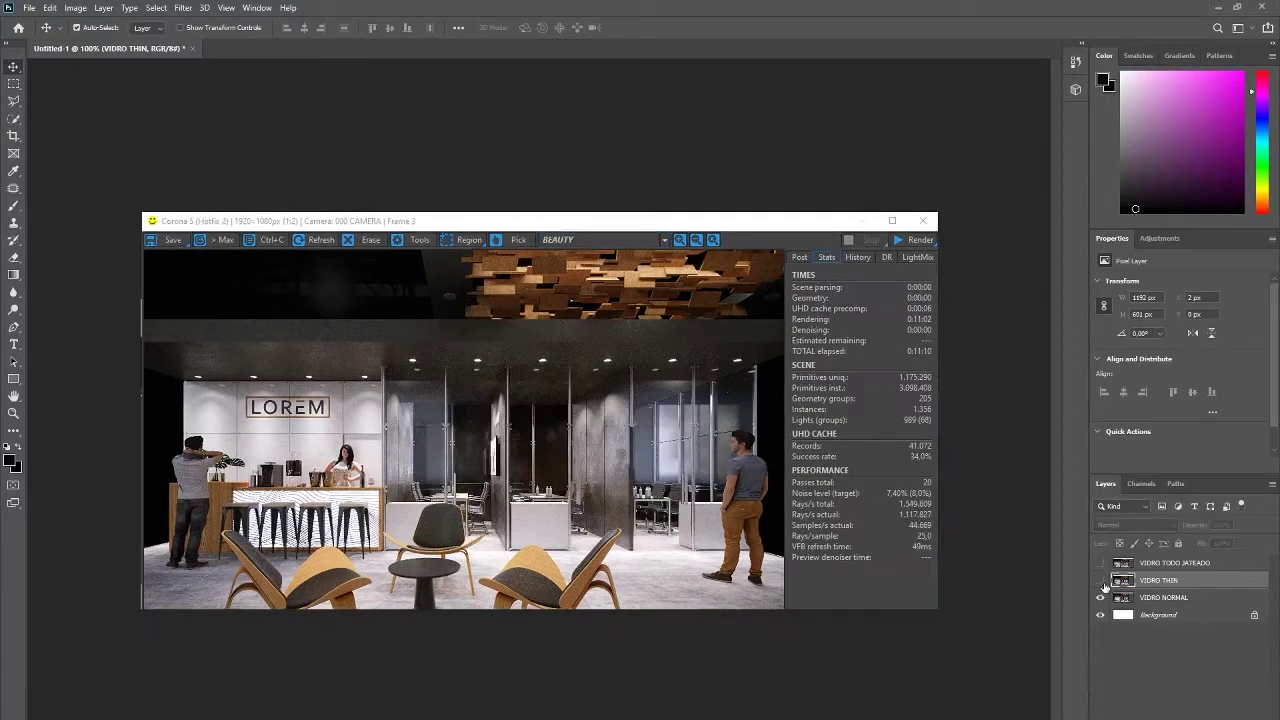
pyautogui.click(1183, 603)
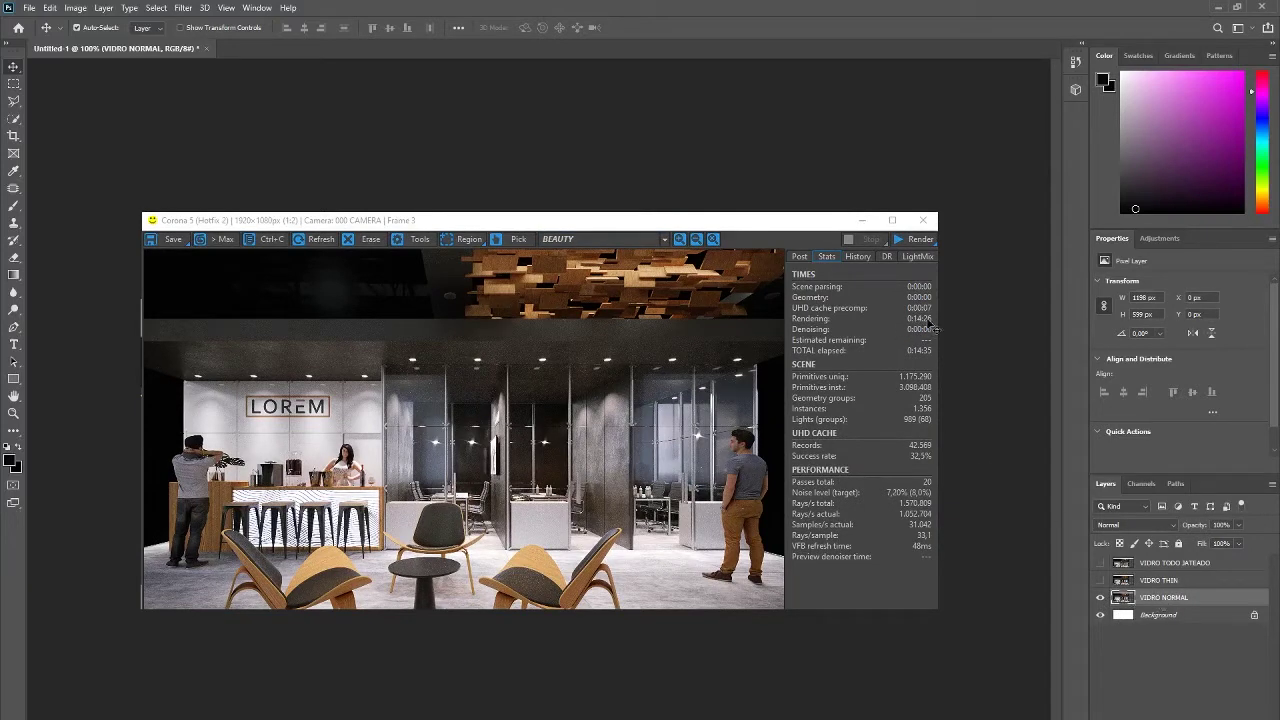
pyautogui.click(1100, 580)
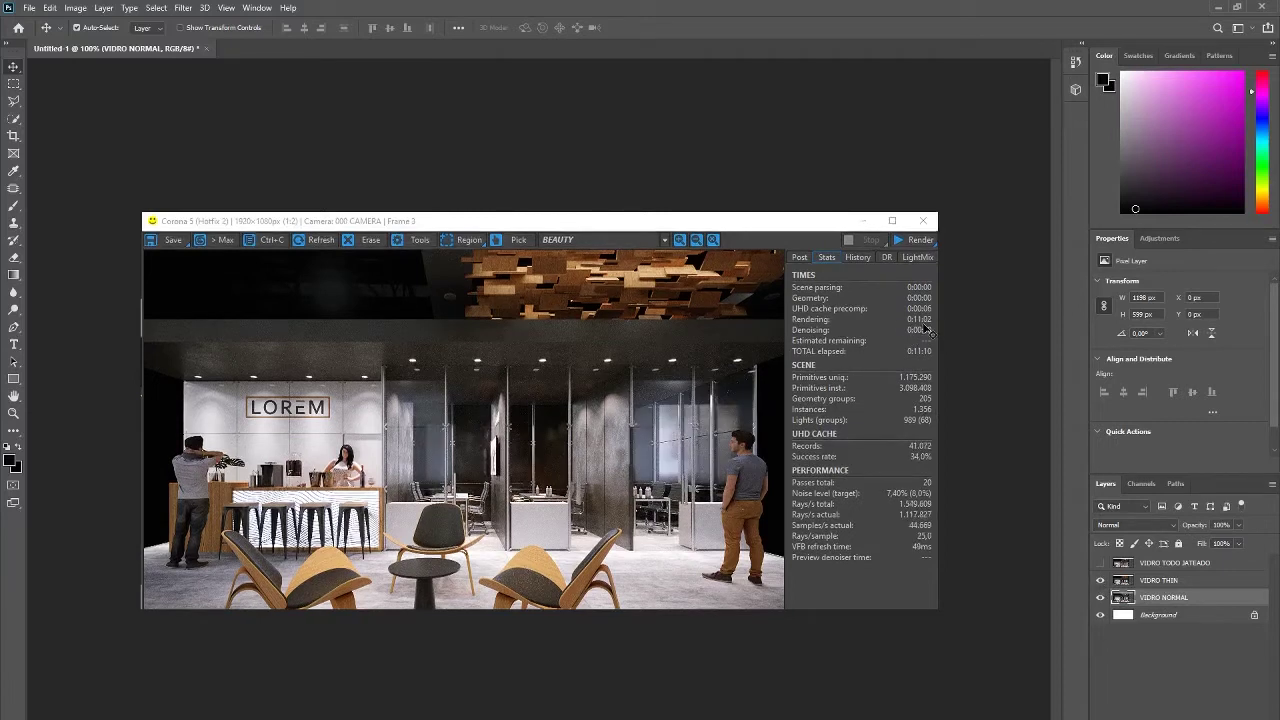
pyautogui.click(1100, 578)
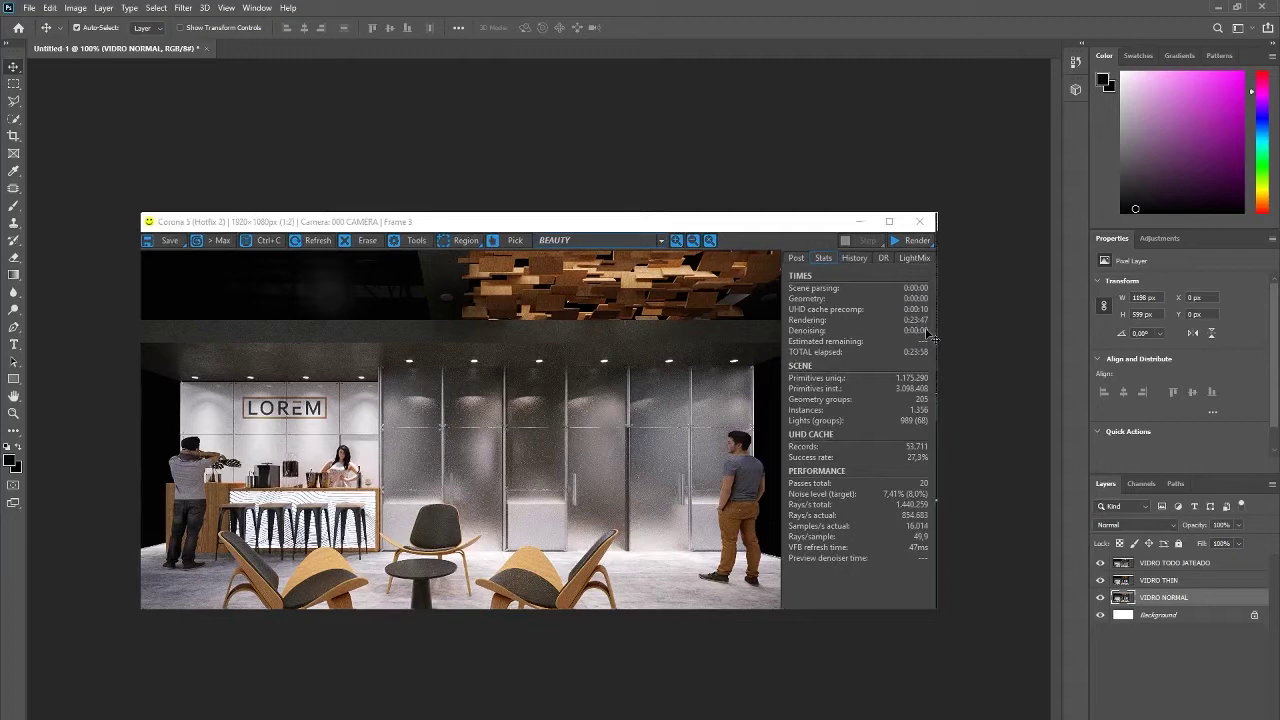
pyautogui.click(1100, 580)
pyautogui.click(1100, 564)
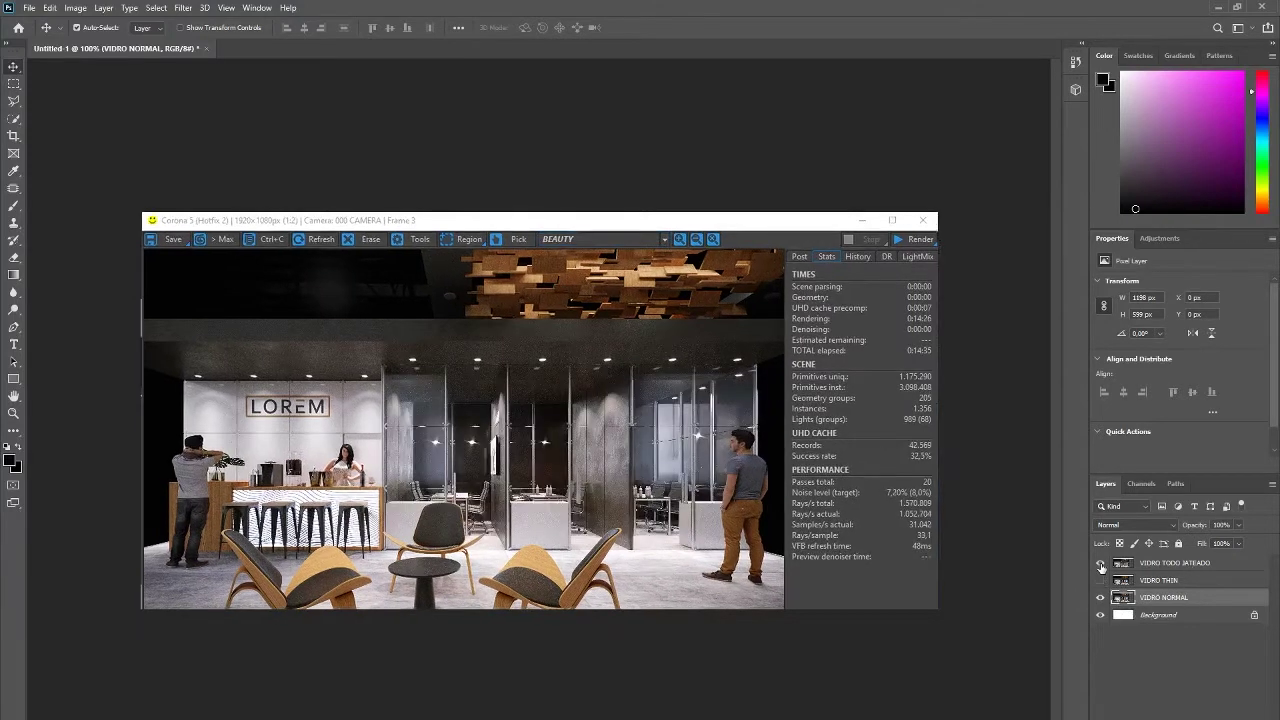
pyautogui.click(1100, 566)
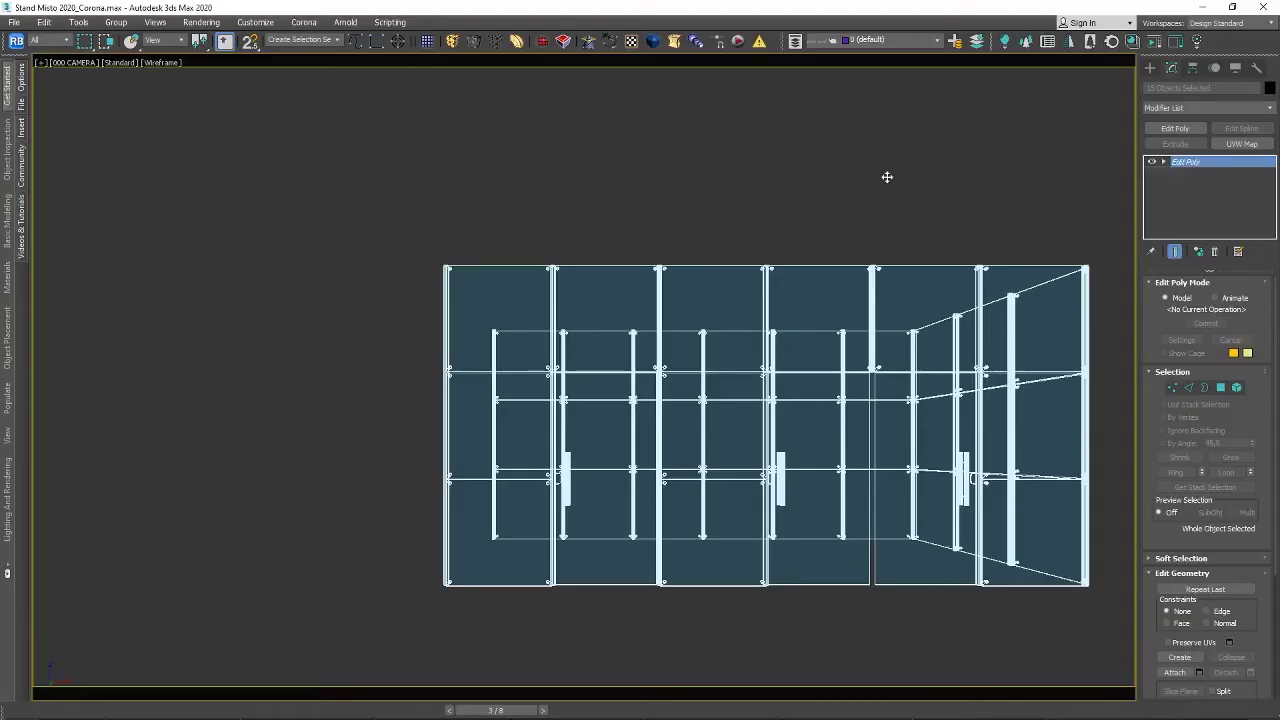
# Show the isolated glass partitions in perspective and select a single upper front glass panel at element level.
pyautogui.press('p')
pyautogui.moveTo(762, 258); pyautogui.dragTo(811, 277)
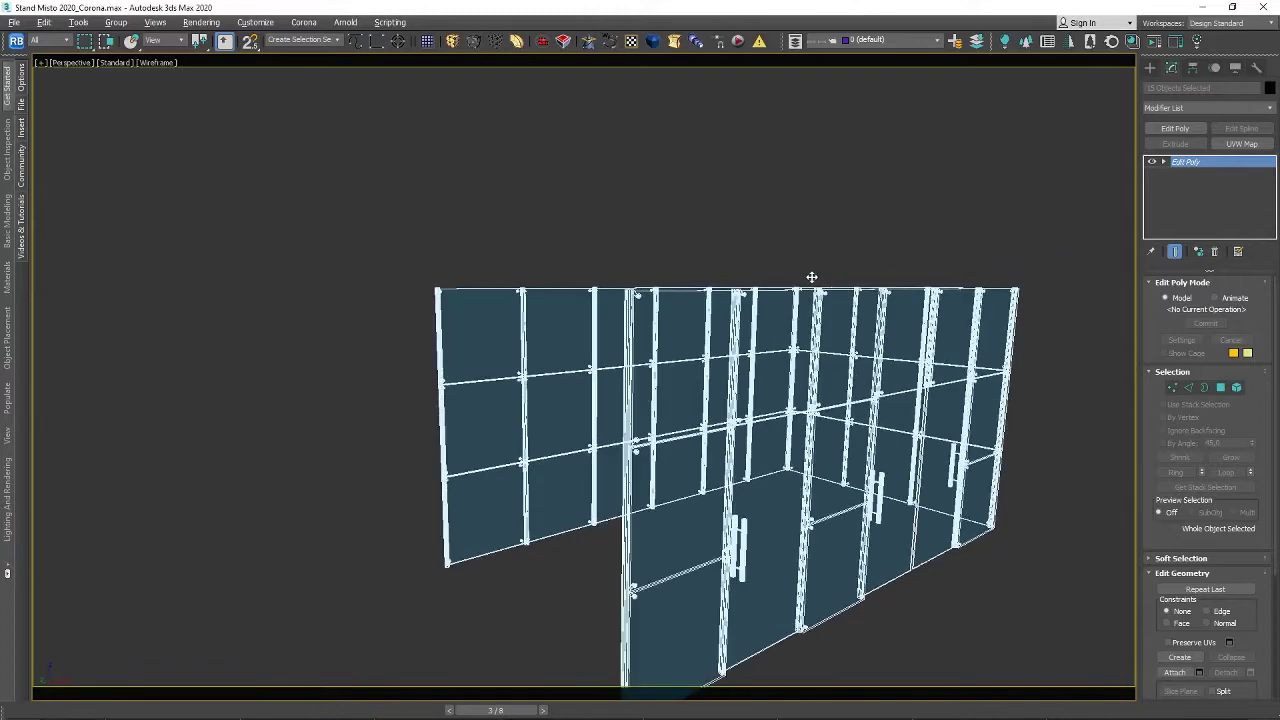
pyautogui.scroll(3, 935, 289)
pyautogui.scroll(2, 980, 290)
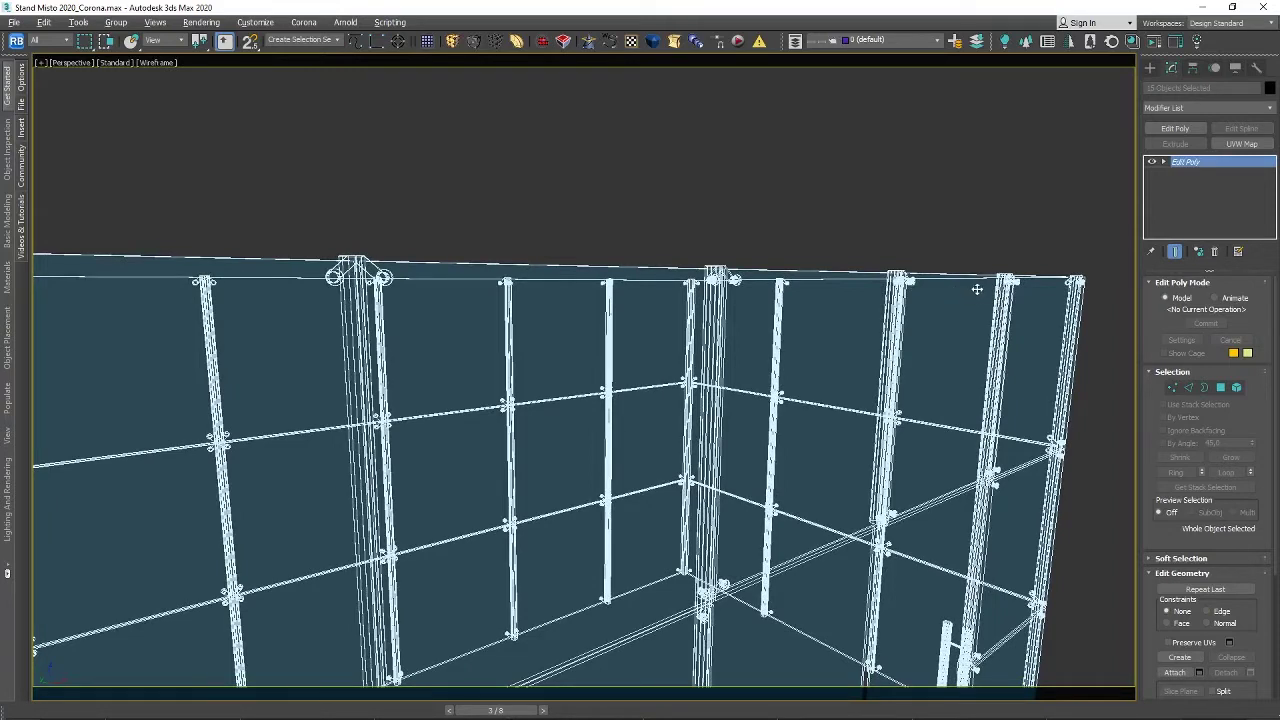
pyautogui.scroll(-4, 978, 297)
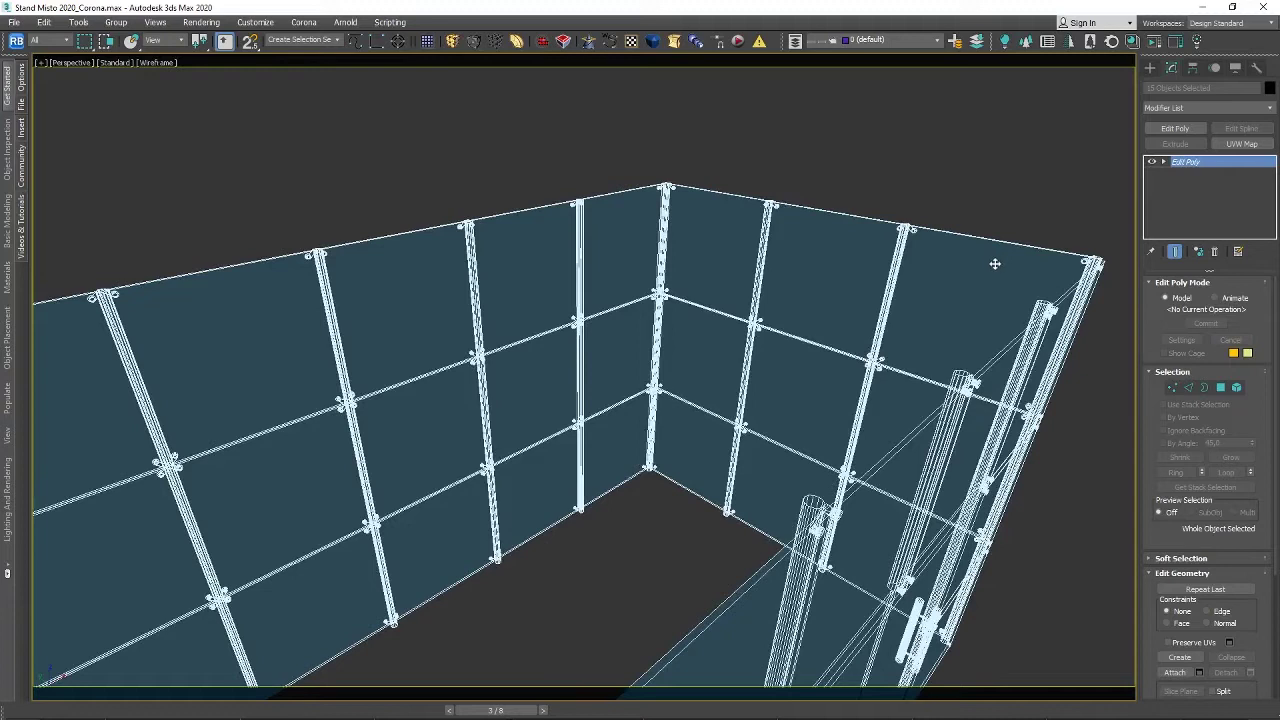
pyautogui.scroll(-2, 994, 294)
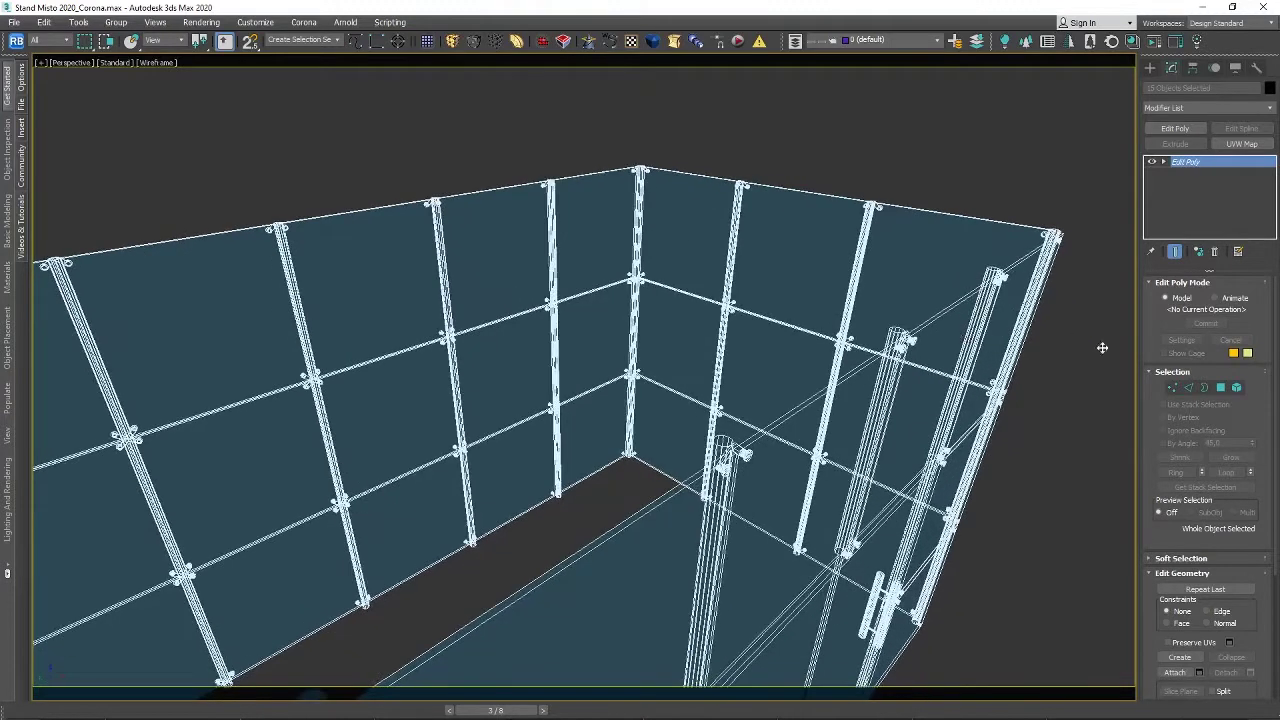
pyautogui.click(1236, 387)
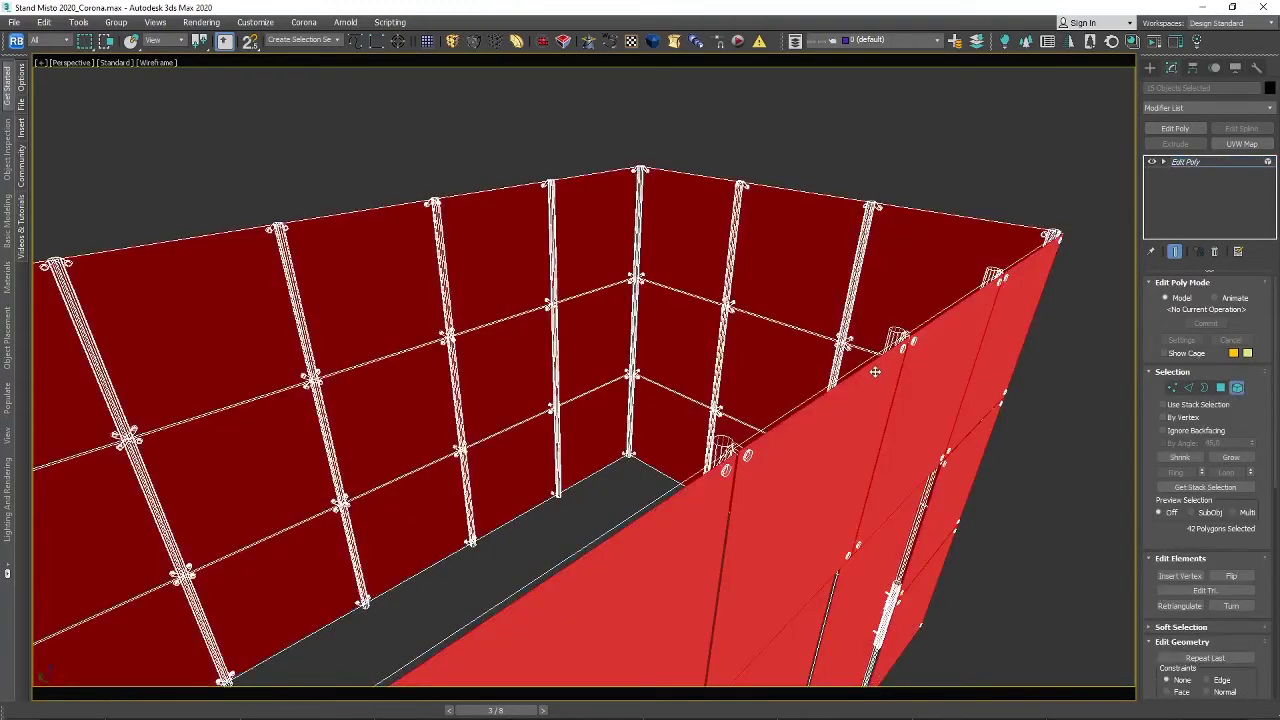
pyautogui.click(848, 389)
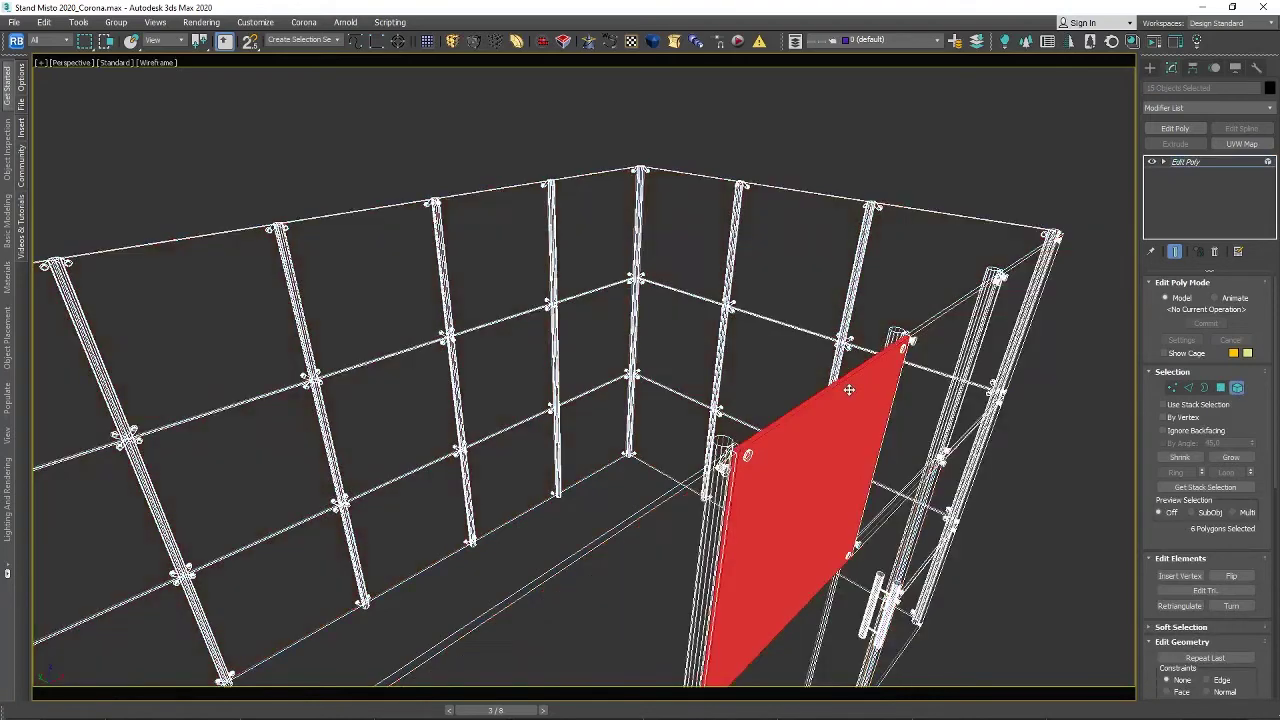
# Examine the selected glass panel and the surrounding partition frames and fittings from several angles.
pyautogui.moveTo(826, 451); pyautogui.dragTo(761, 403)
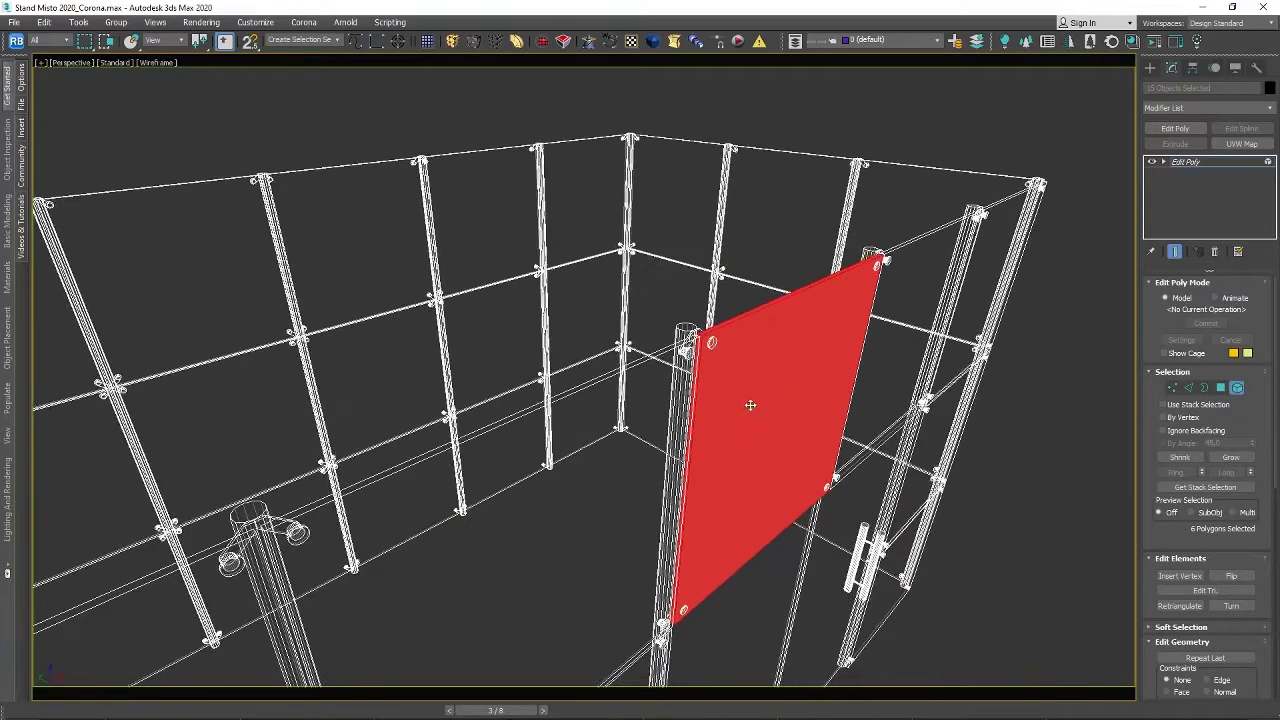
pyautogui.scroll(2, 728, 343)
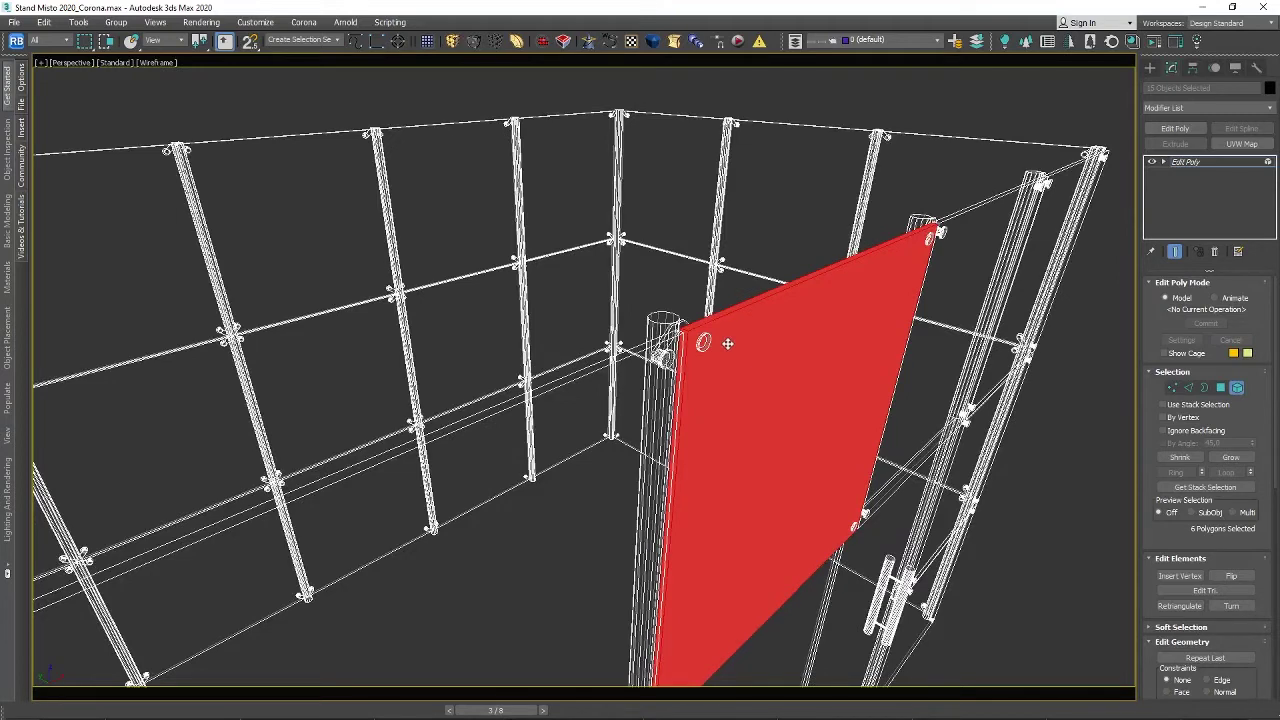
pyautogui.moveTo(777, 323); pyautogui.dragTo(813, 278)
pyautogui.moveTo(718, 346); pyautogui.dragTo(757, 319)
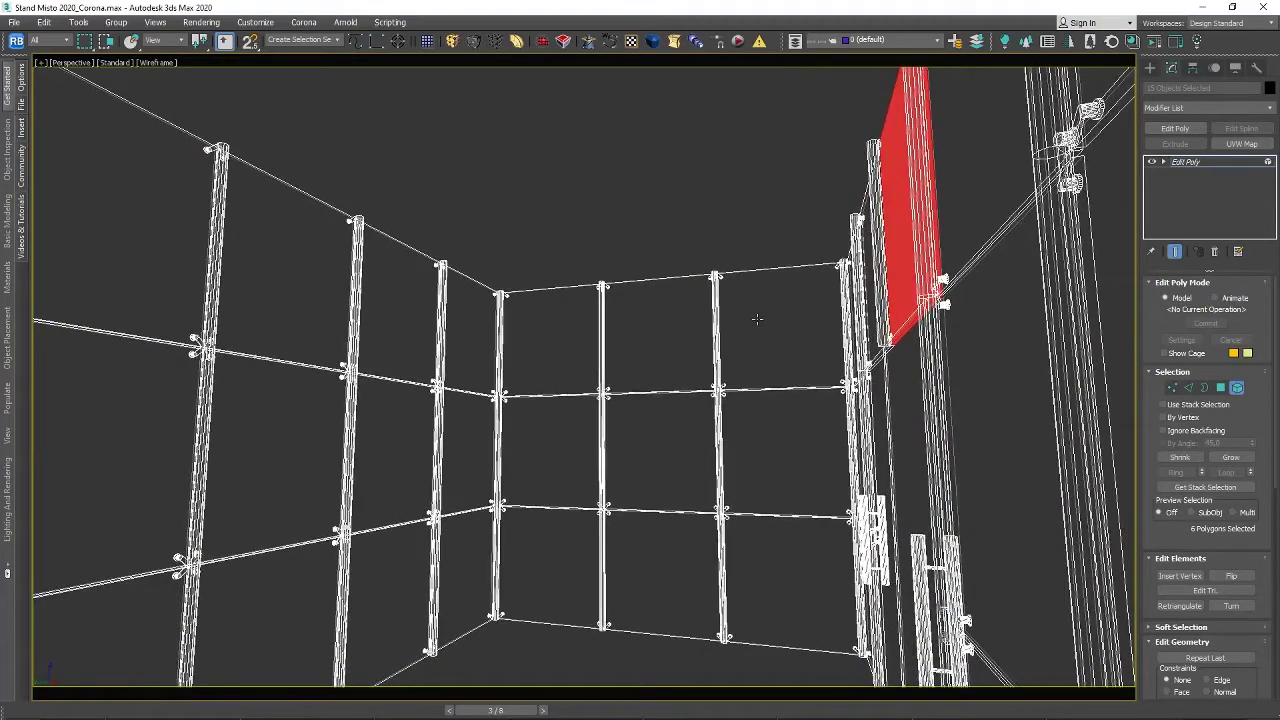
pyautogui.moveTo(930, 279); pyautogui.dragTo(923, 283)
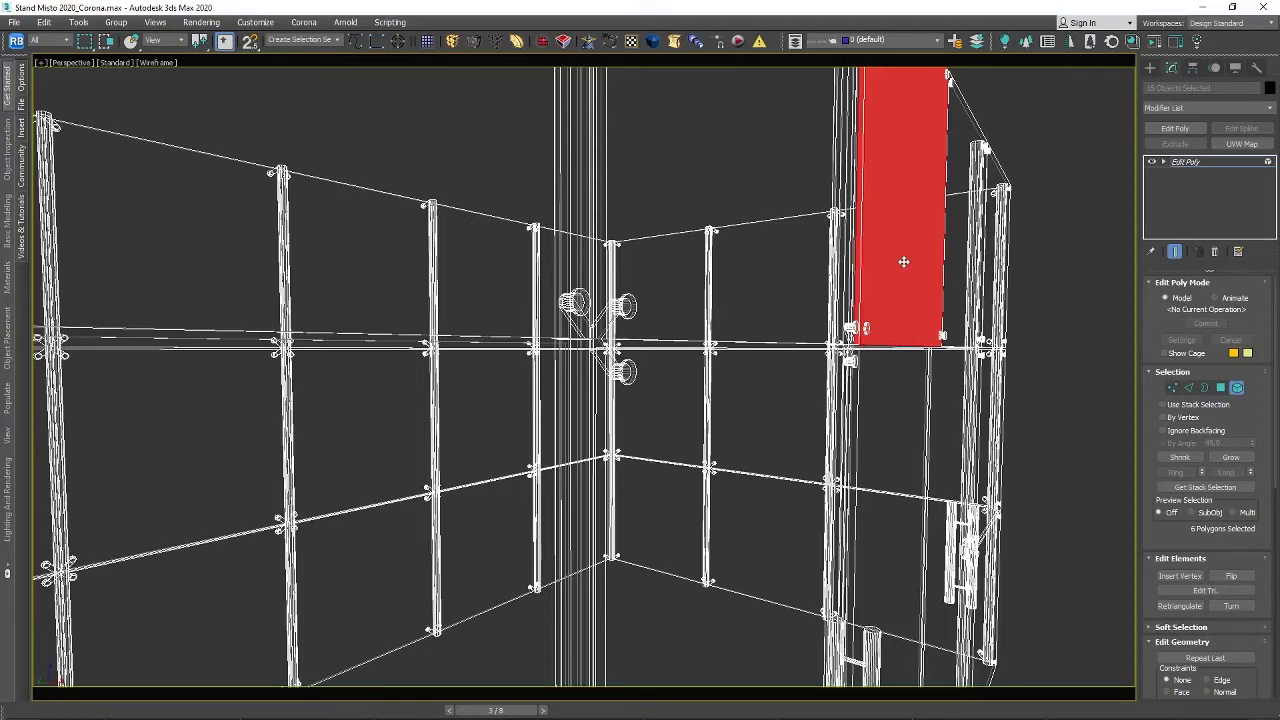
pyautogui.moveTo(858, 300); pyautogui.dragTo(906, 286)
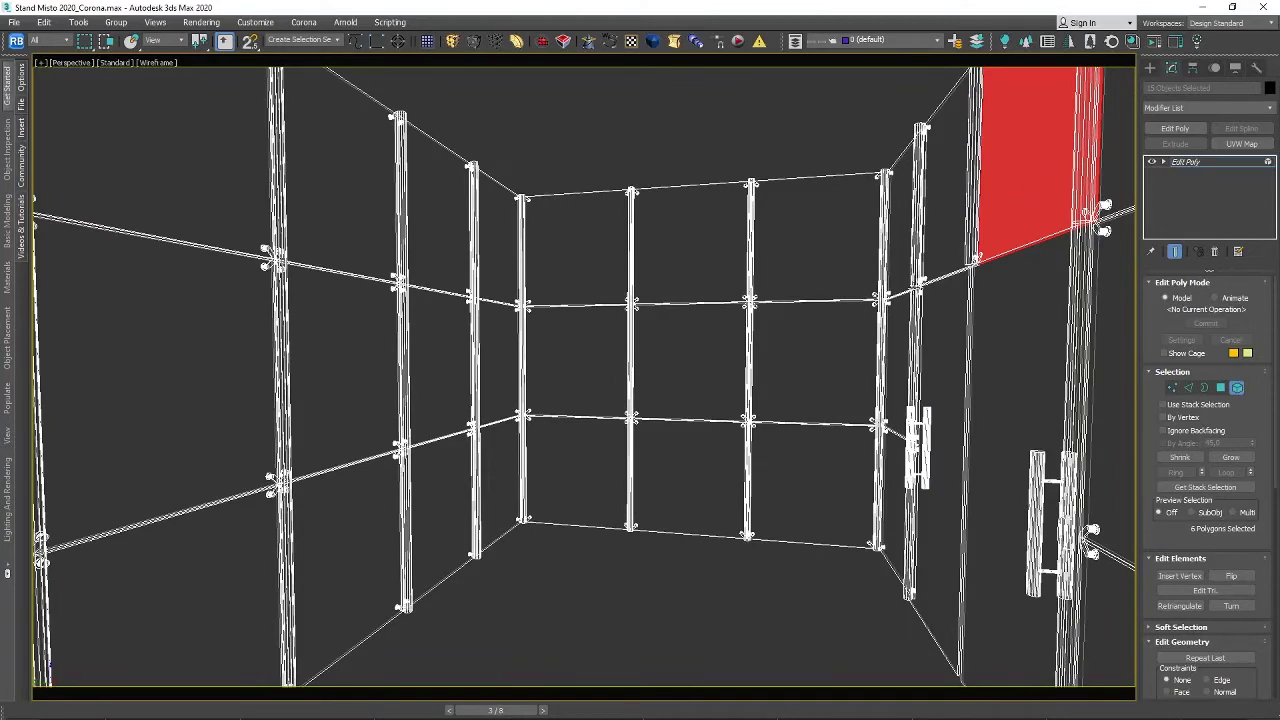
pyautogui.moveTo(930, 296); pyautogui.dragTo(857, 289)
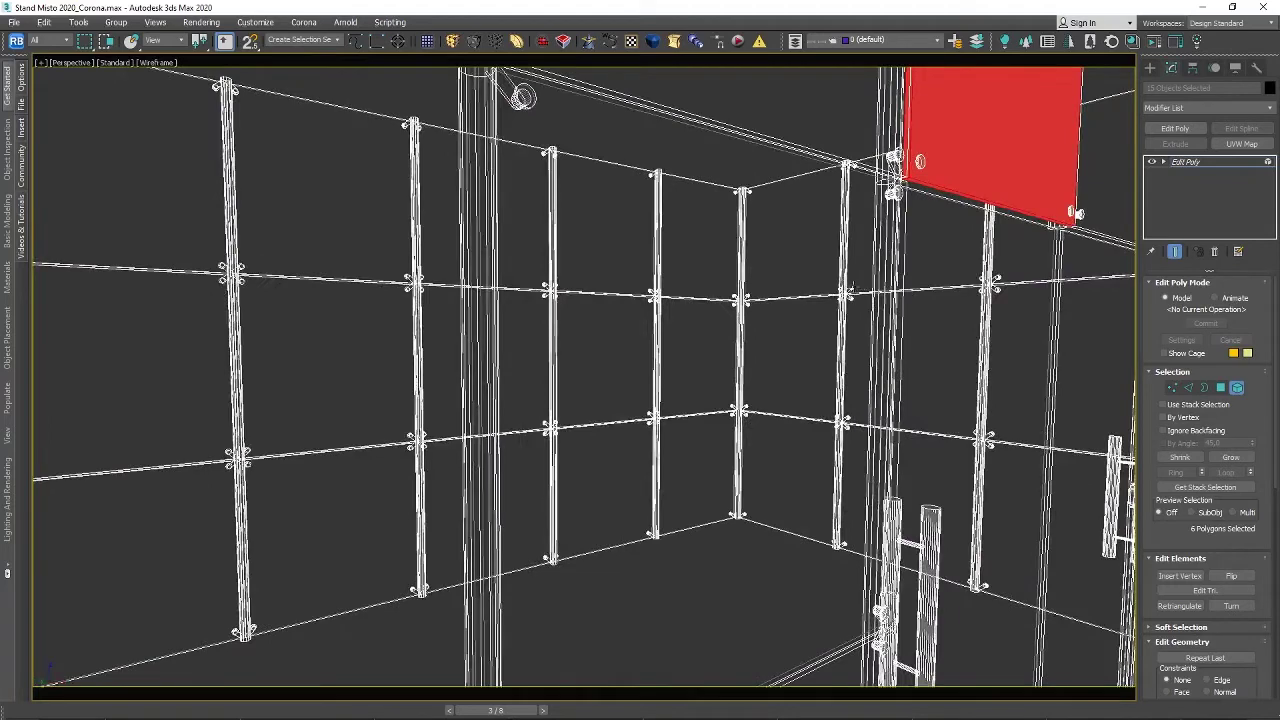
# Switch to polygon level and select the outer faces of all the partition's glass panels.
pyautogui.scroll(-2, 850, 287)
pyautogui.moveTo(1093, 352); pyautogui.dragTo(900, 324)
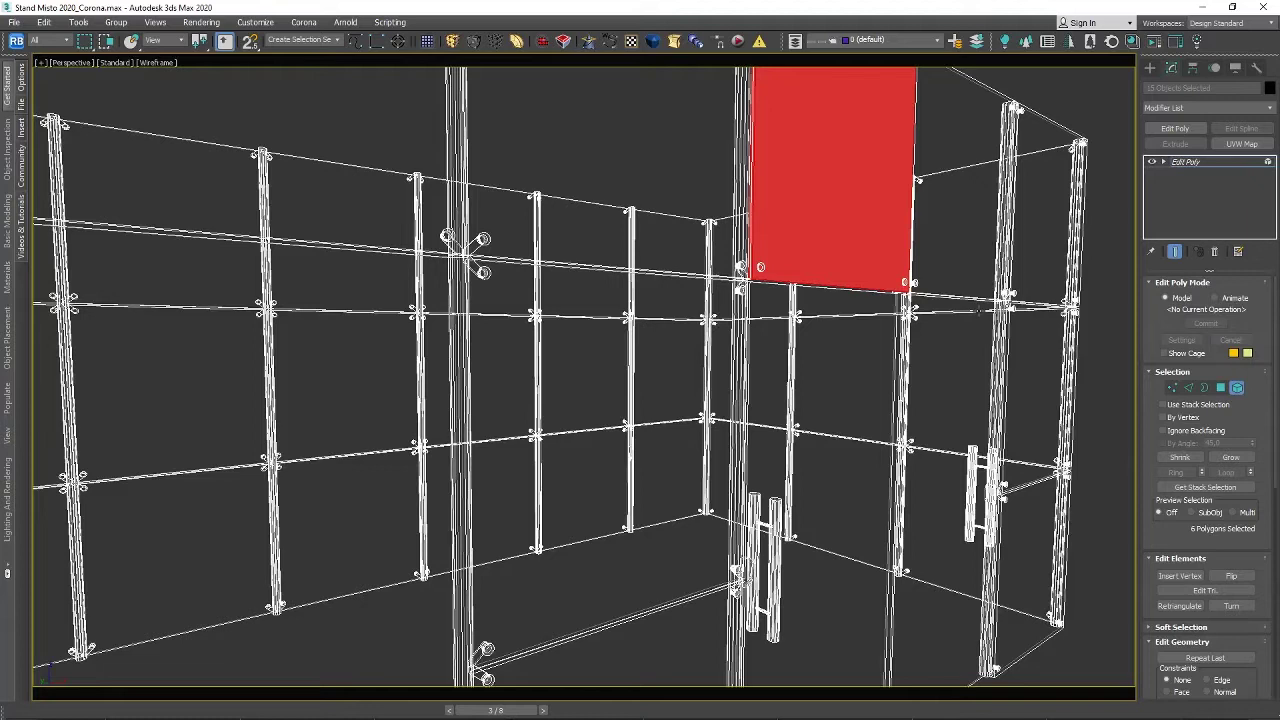
pyautogui.click(1220, 387)
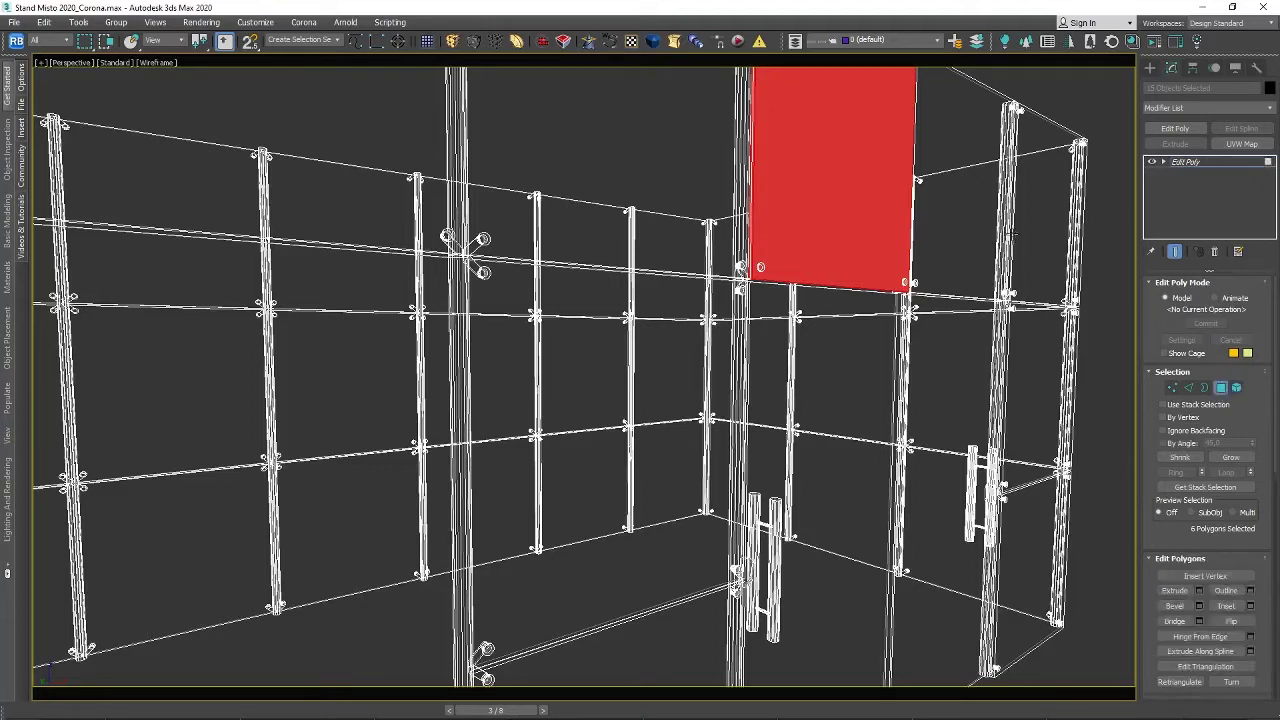
pyautogui.scroll(-6, 911, 294)
pyautogui.hotkey('ctrl', 'a')
pyautogui.hotkey('alt', 'q')
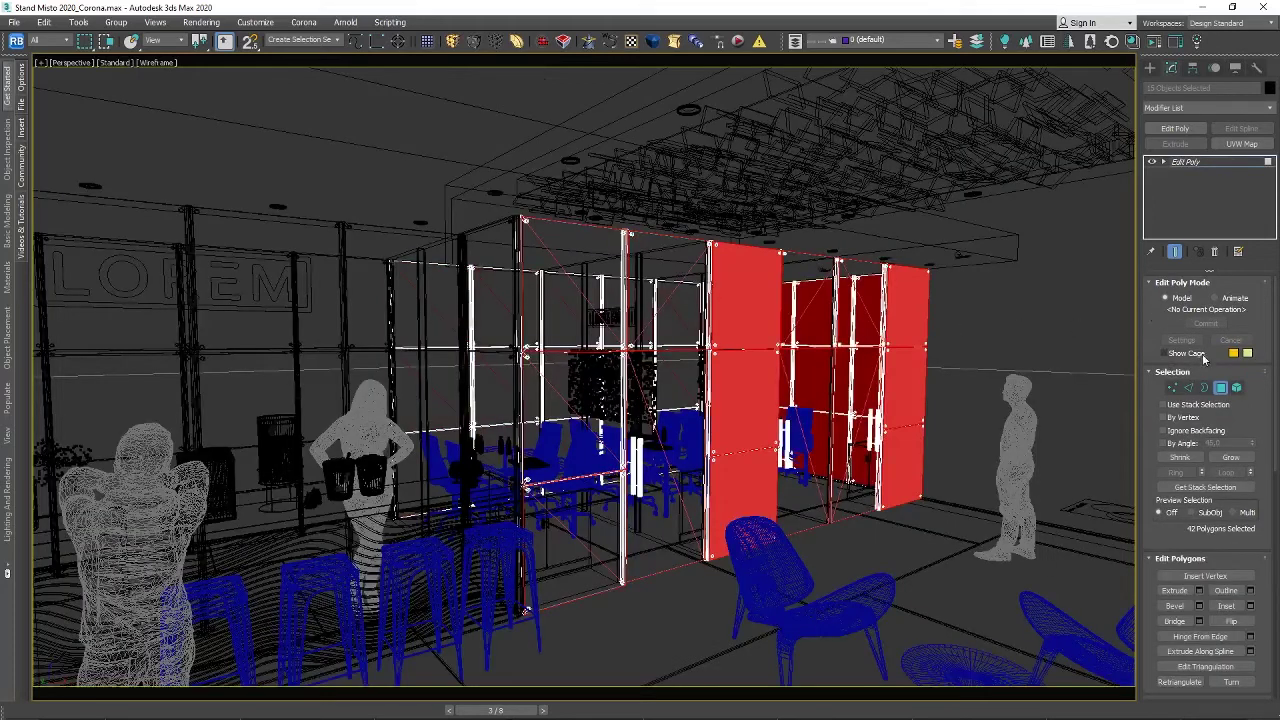
# Isolate the glass partitions again and examine the selected outer faces from several angles.
pyautogui.hotkey('alt', 'q')
pyautogui.moveTo(976, 324); pyautogui.dragTo(877, 385)
pyautogui.moveTo(826, 349); pyautogui.dragTo(757, 382)
pyautogui.scroll(3, 765, 396)
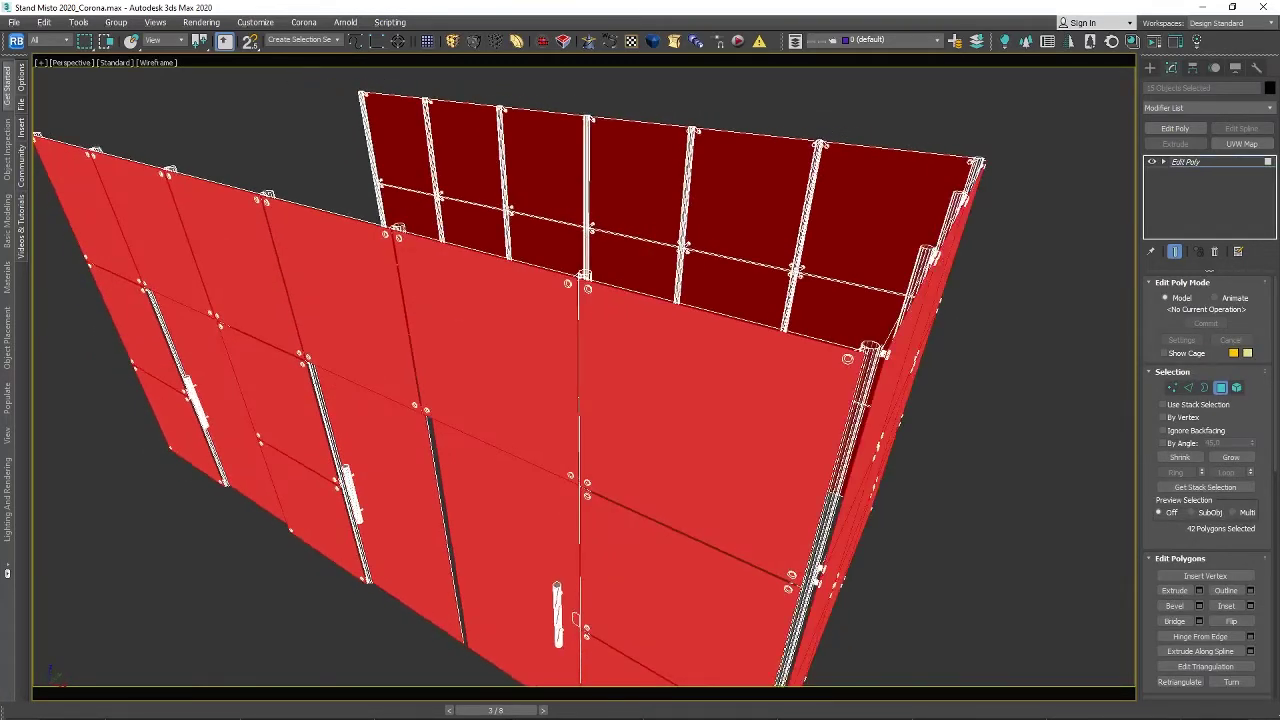
pyautogui.scroll(-5, 720, 356)
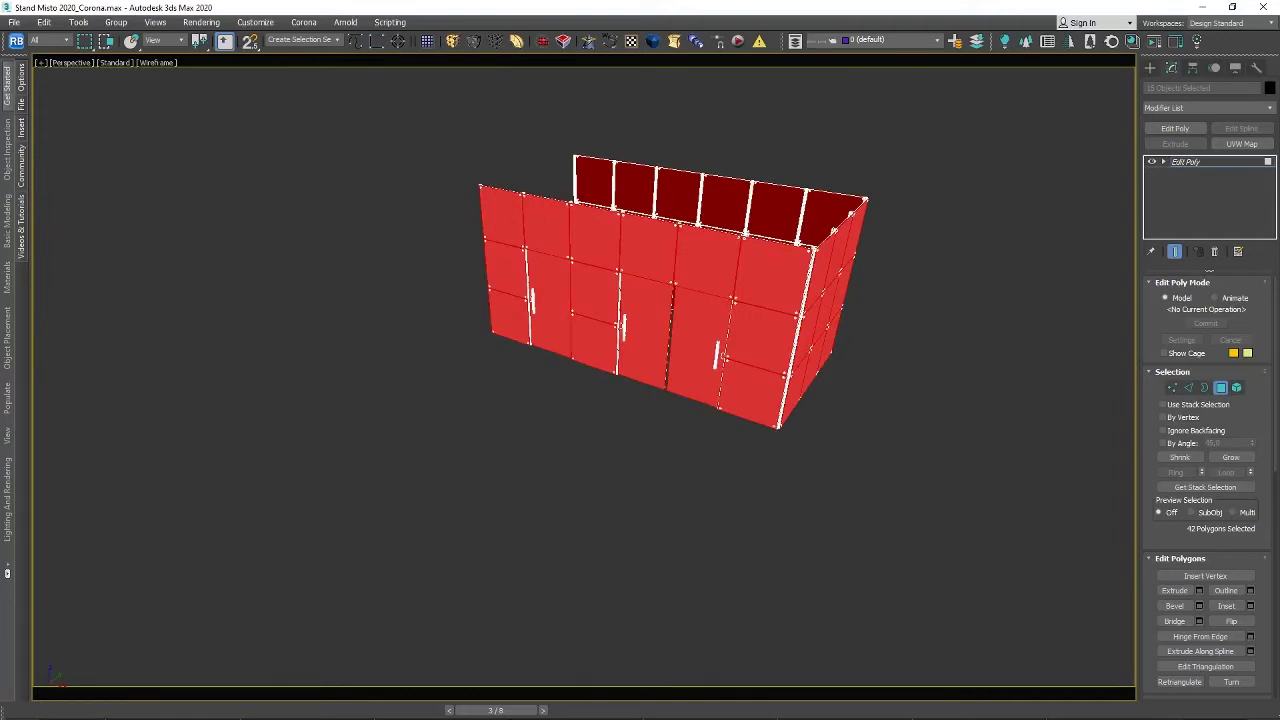
# Open the Slate Material Editor beside the partitions and connect VIDRO to slot 2 of the SPYDER multi/sub-object material.
pyautogui.press('m')
pyautogui.moveTo(538, 255); pyautogui.dragTo(367, 302)
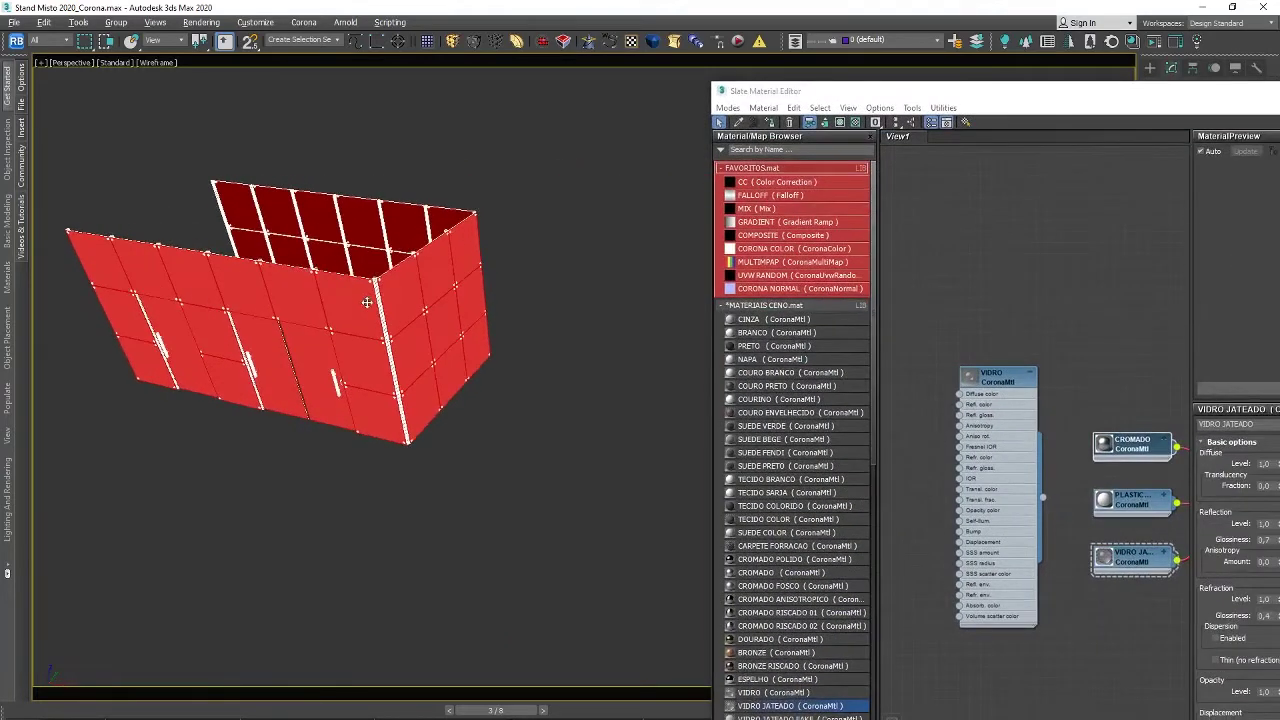
pyautogui.moveTo(1008, 95); pyautogui.dragTo(824, 32)
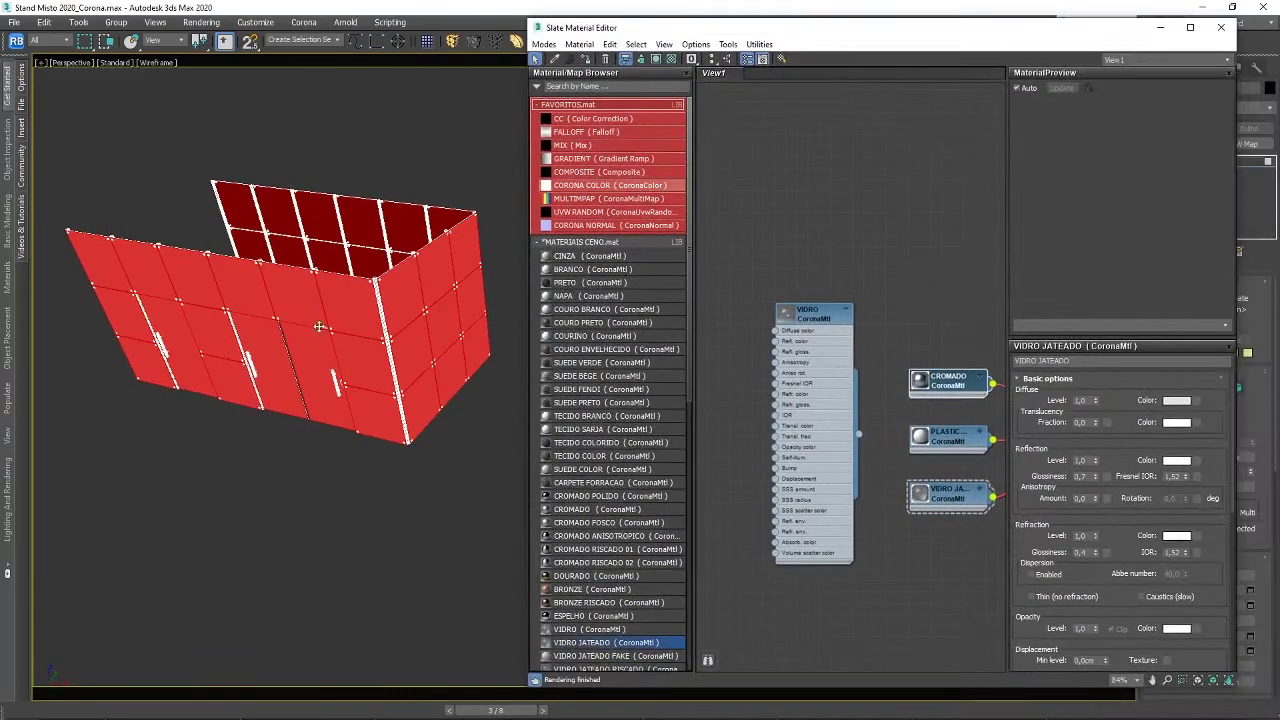
pyautogui.moveTo(836, 313); pyautogui.dragTo(753, 230)
pyautogui.scroll(2, 858, 415)
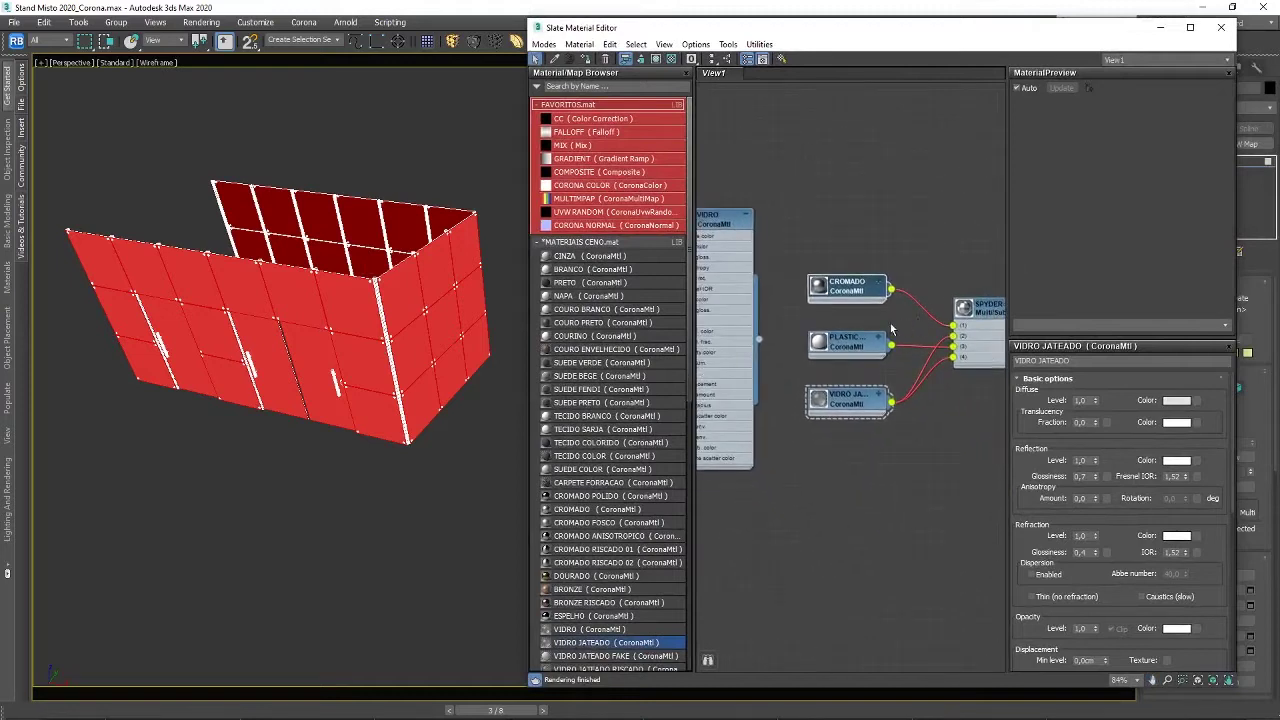
pyautogui.moveTo(858, 416)
pyautogui.mouseDown()
pyautogui.moveTo(857, 397)
pyautogui.moveTo(857, 417)
pyautogui.mouseUp()
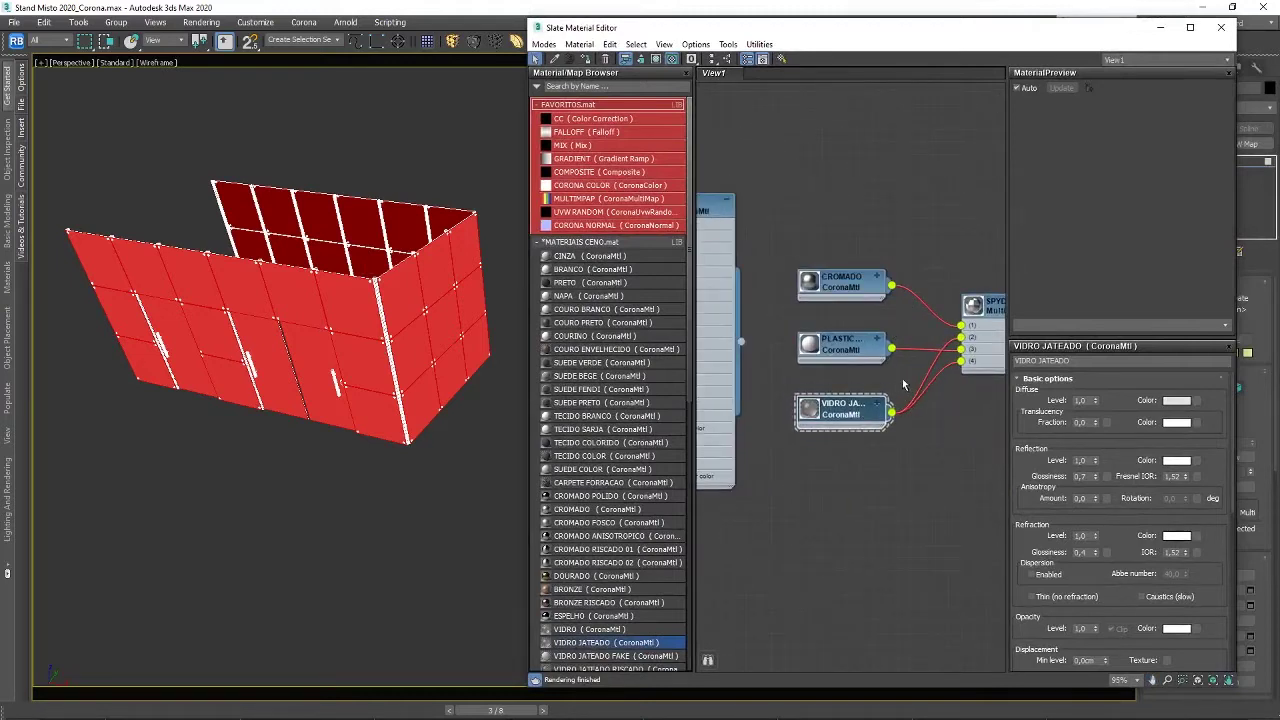
pyautogui.scroll(-2, 851, 375)
pyautogui.moveTo(754, 345); pyautogui.dragTo(949, 348)
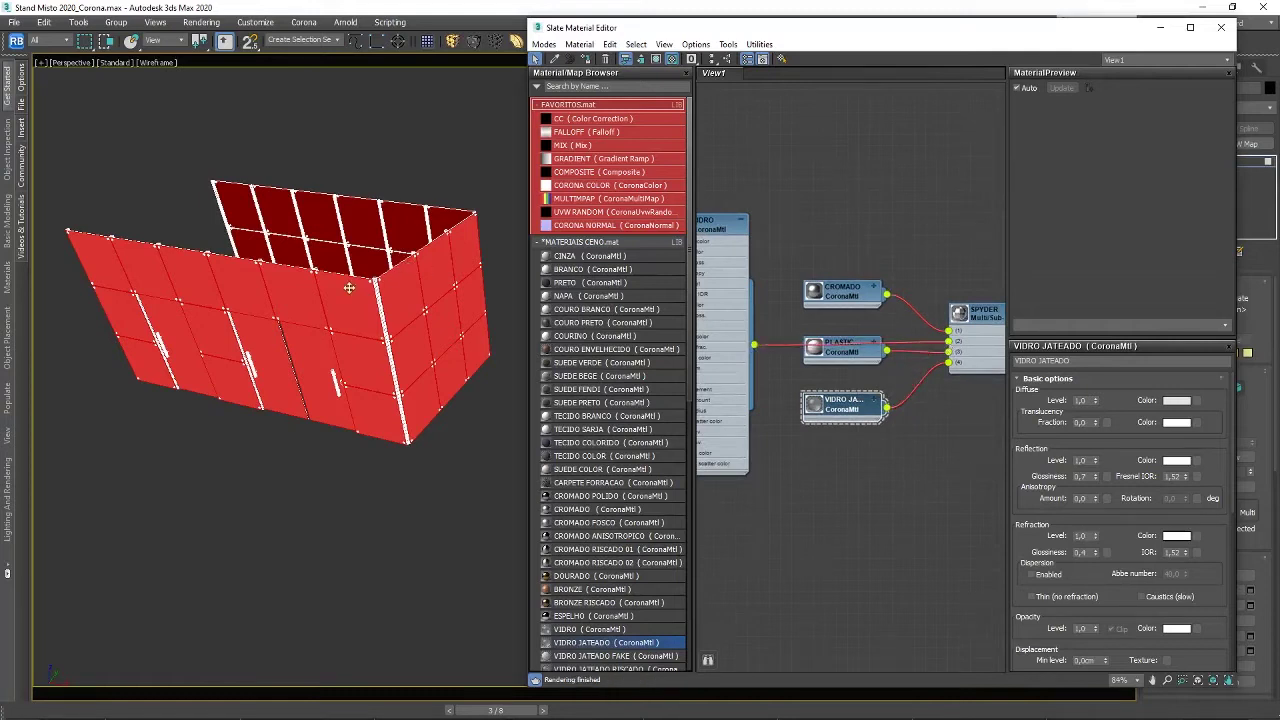
pyautogui.scroll(2, 290, 250)
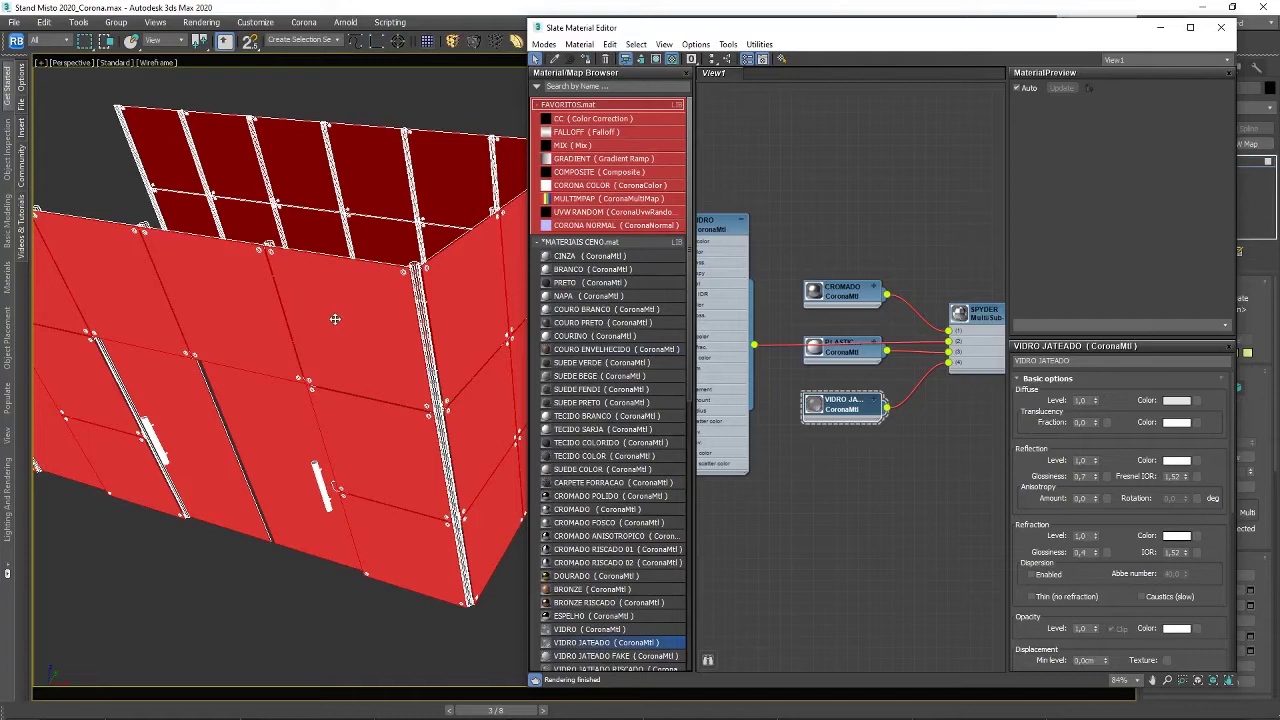
# Review VIDRO's basic options, set VIDRO JATEADO's refraction glossiness to 0,5, and minimize the material editor.
pyautogui.moveTo(726, 190); pyautogui.dragTo(777, 197)
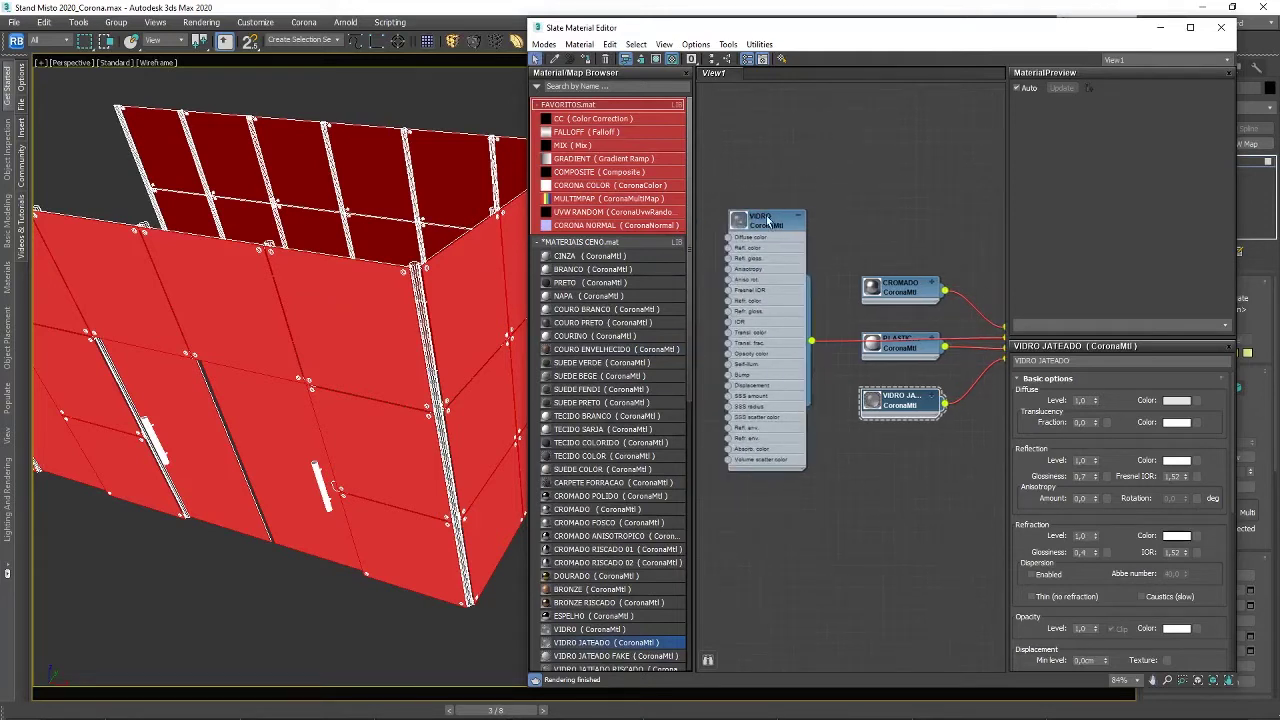
pyautogui.doubleClick(768, 218)
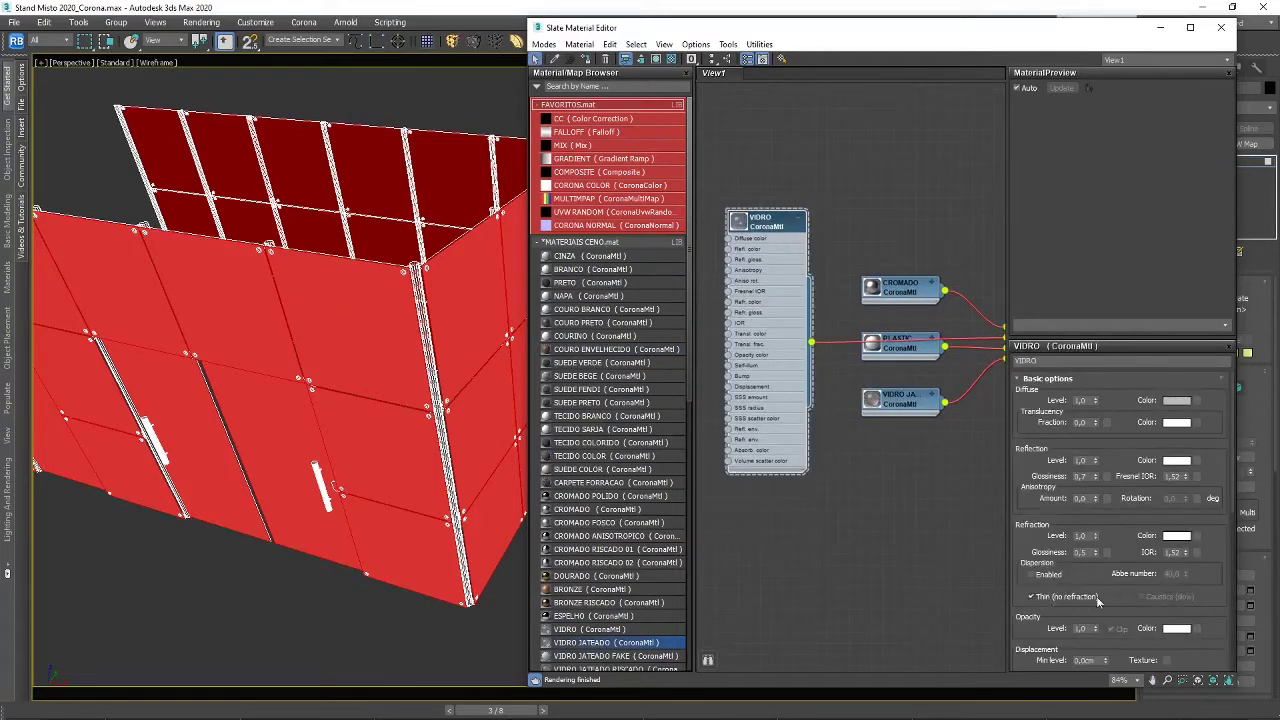
pyautogui.click(899, 400)
pyautogui.doubleClick(899, 400)
pyautogui.doubleClick(1083, 552)
pyautogui.write('0,5')
pyautogui.press('Return')
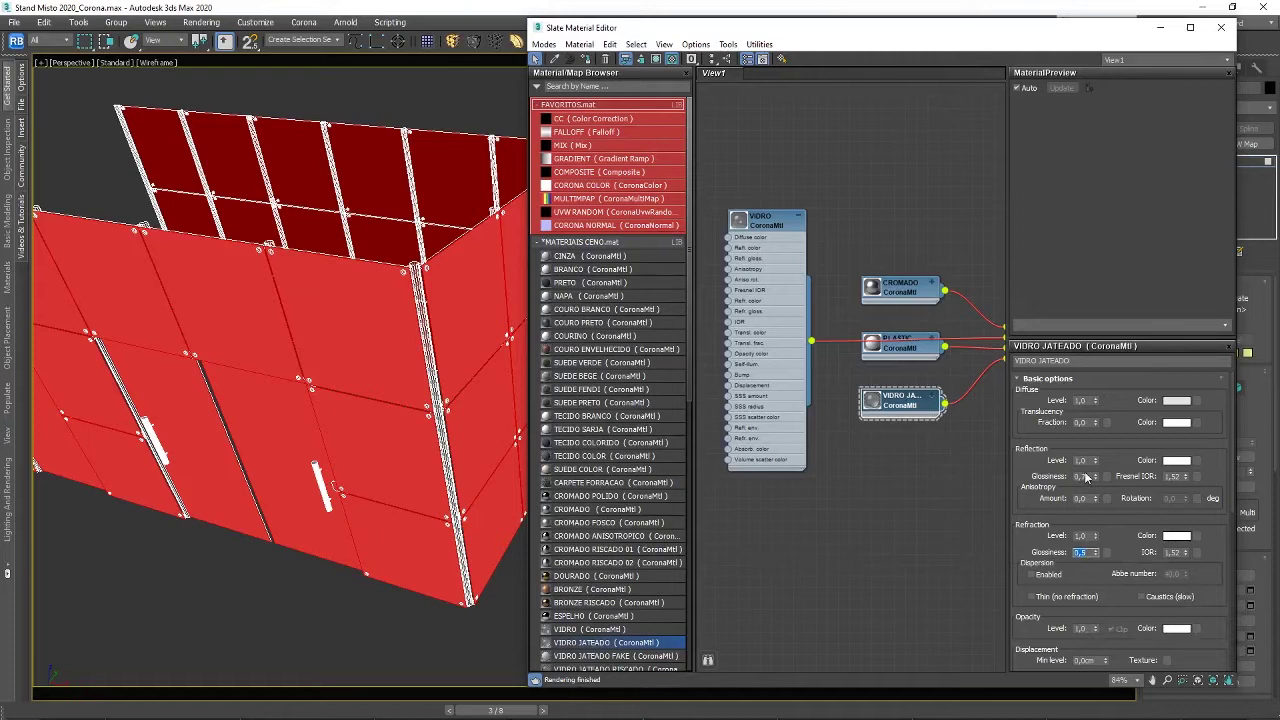
pyautogui.doubleClick(1083, 476)
pyautogui.click(1160, 27)
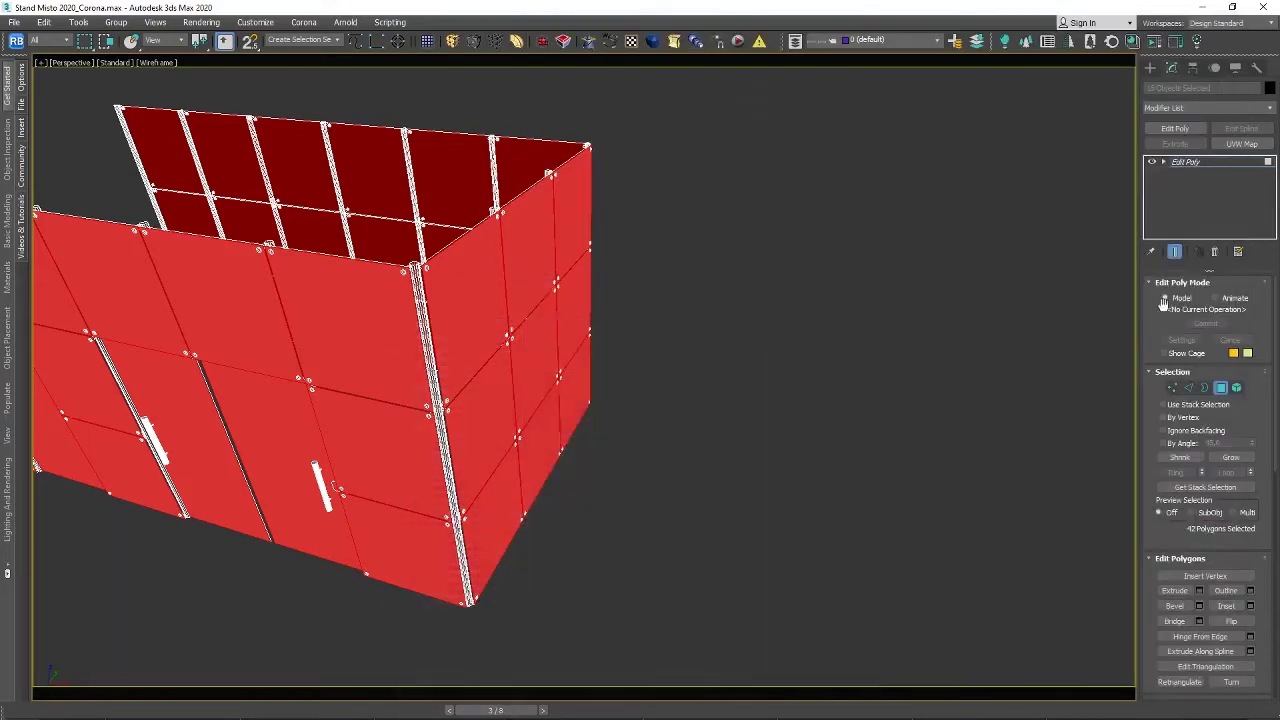
# Leave polygon level, show the whole stand through the 000 CAMERA view, and render it.
pyautogui.click(1220, 388)
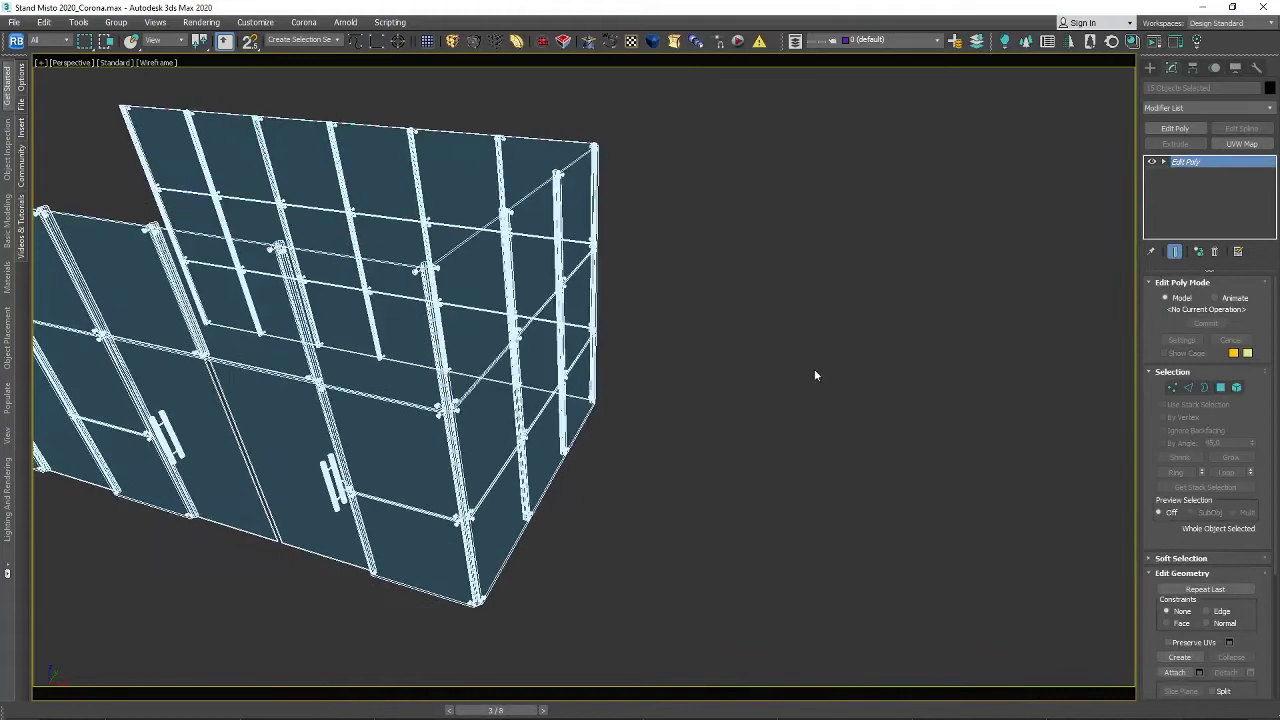
pyautogui.press('c')
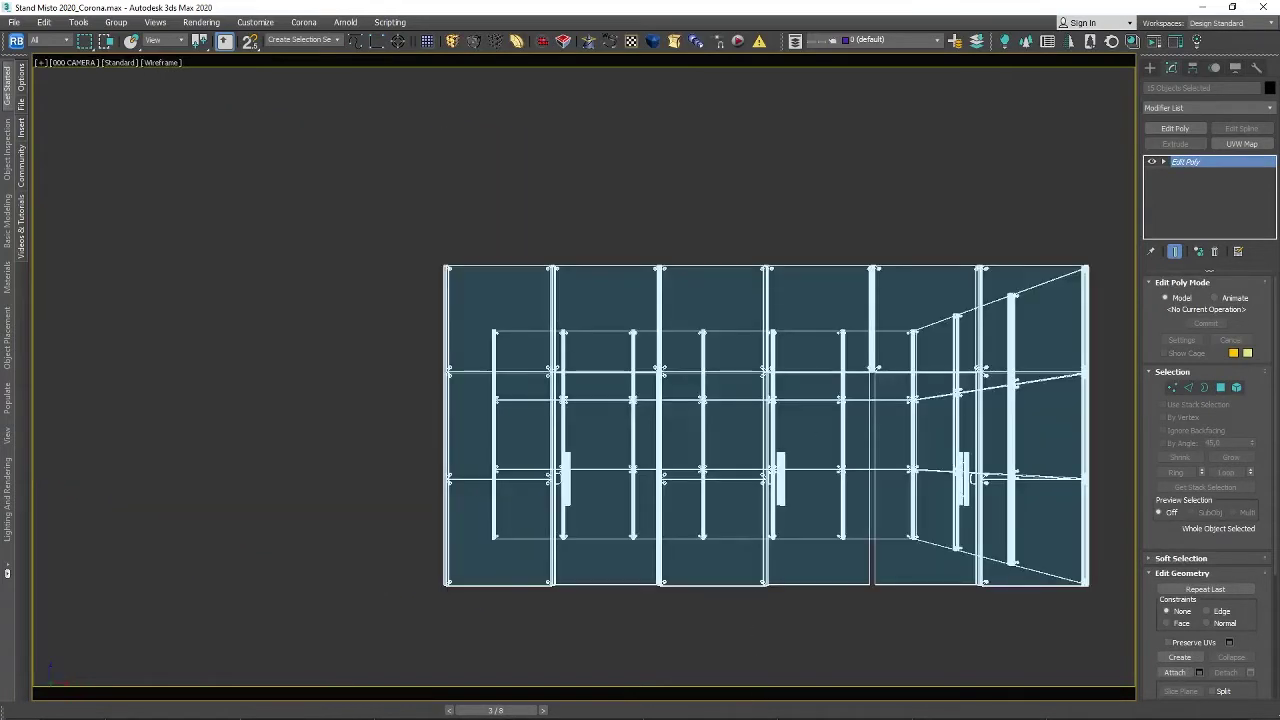
pyautogui.hotkey('alt', 'q')
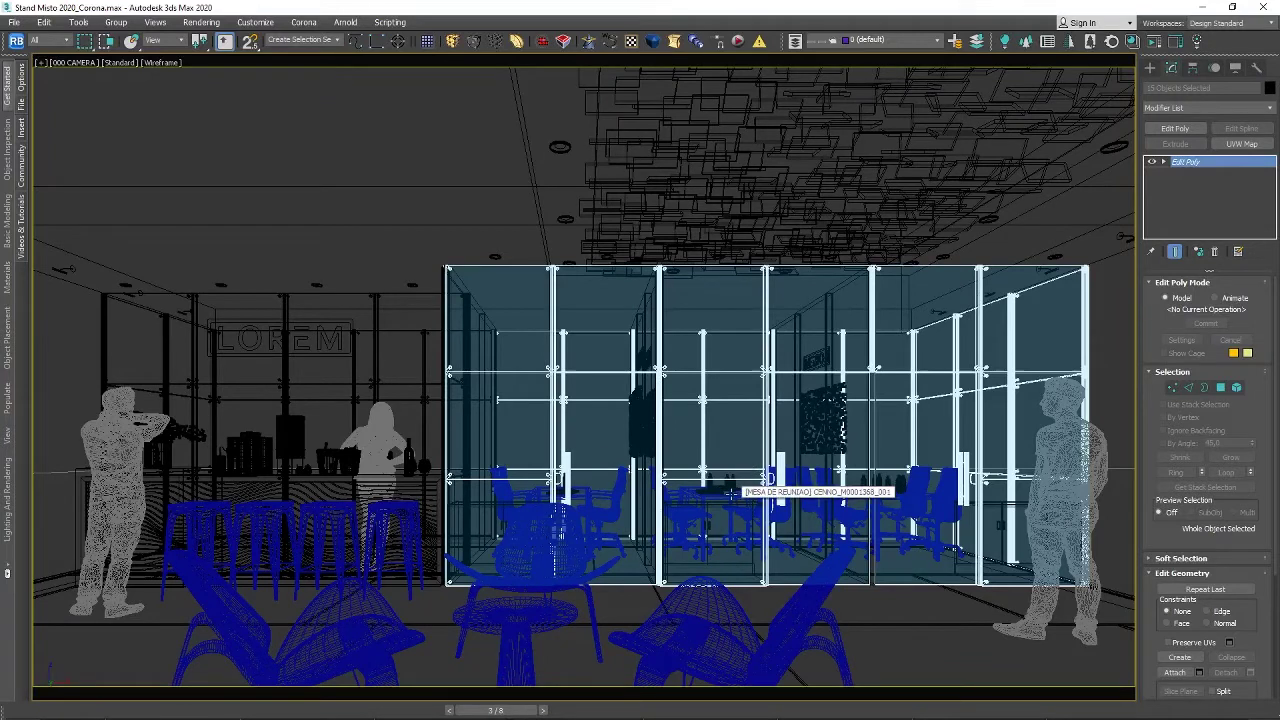
pyautogui.hotkey('shift', 'q')
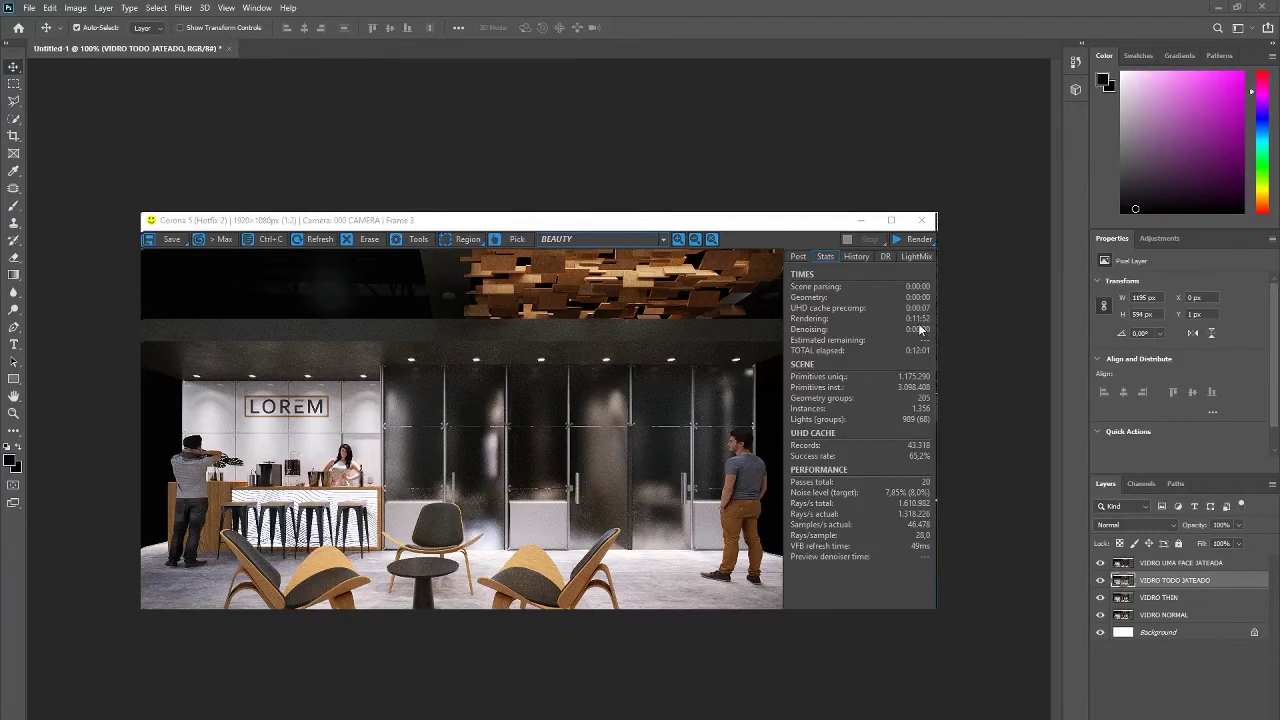
# In Photoshop, compare the VIDRO UMA FACE JATEADA and VIDRO TODO JATEADO renders and rendering times by toggling layer visibility.
pyautogui.click(1189, 564)
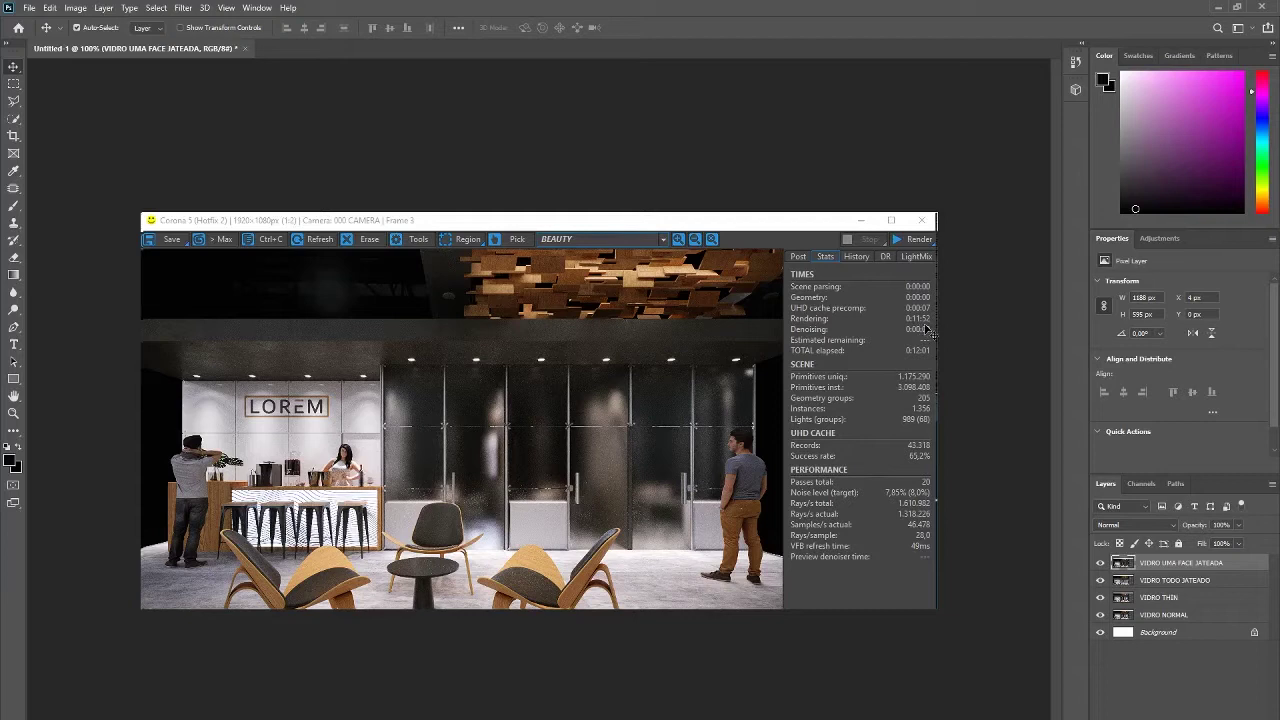
pyautogui.click(1101, 580)
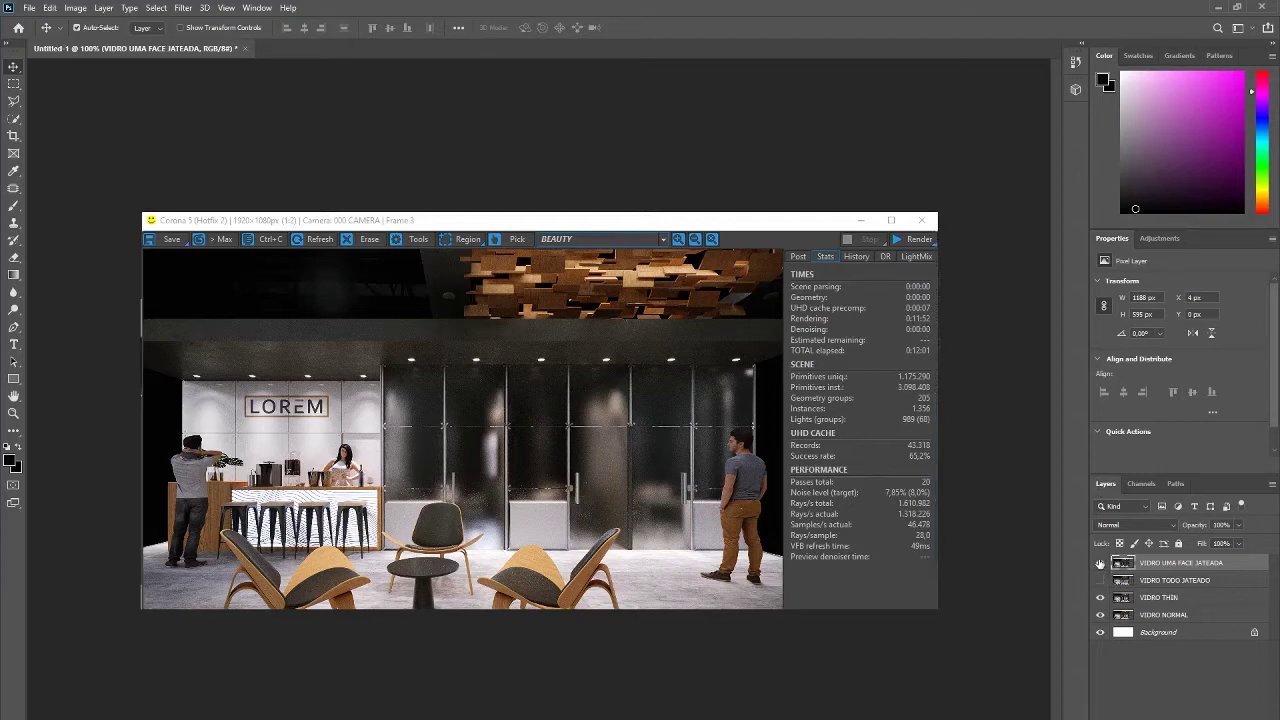
pyautogui.click(1100, 563)
pyautogui.click(1100, 563)
pyautogui.click(1101, 580)
pyautogui.click(1100, 563)
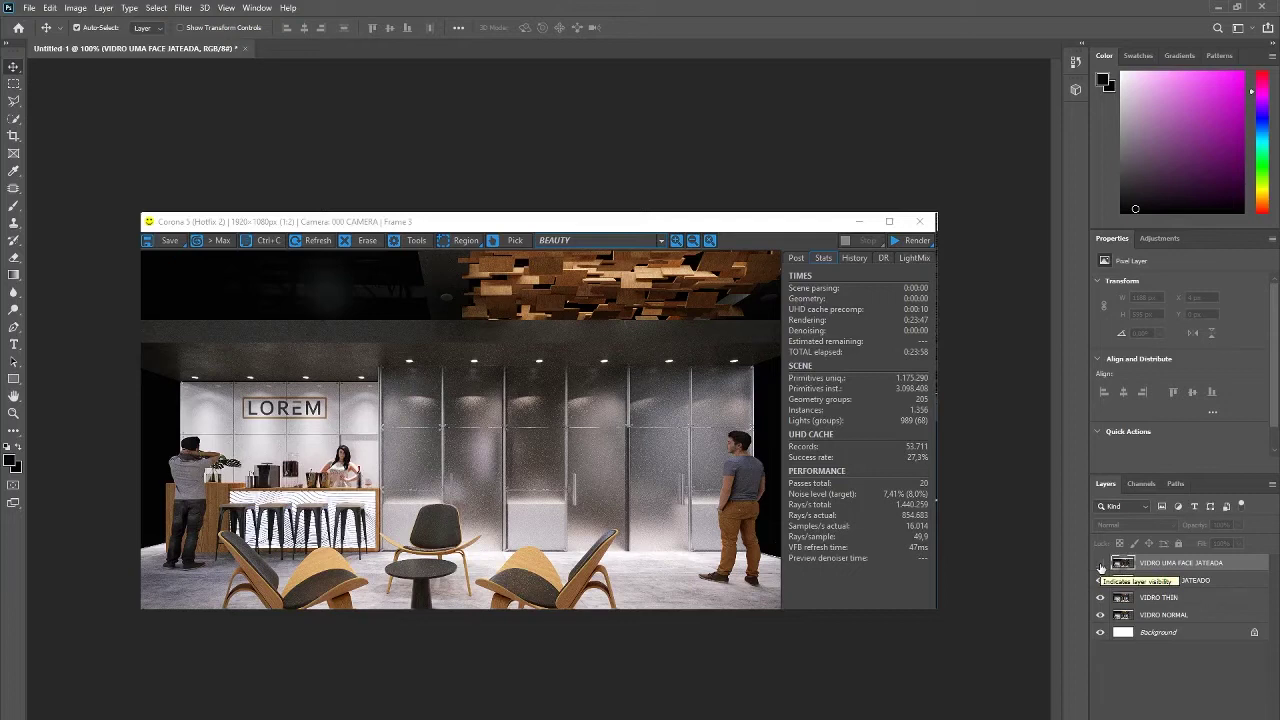
pyautogui.click(1100, 566)
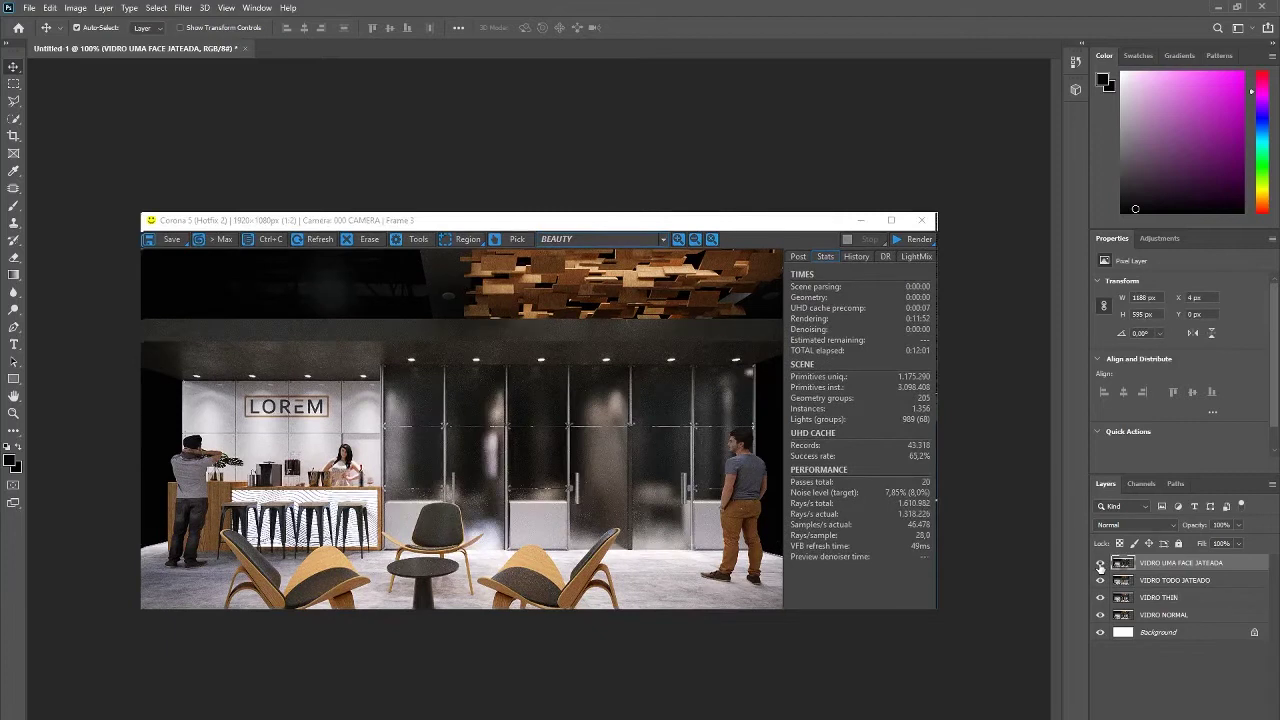
pyautogui.click(1100, 566)
pyautogui.click(1100, 566)
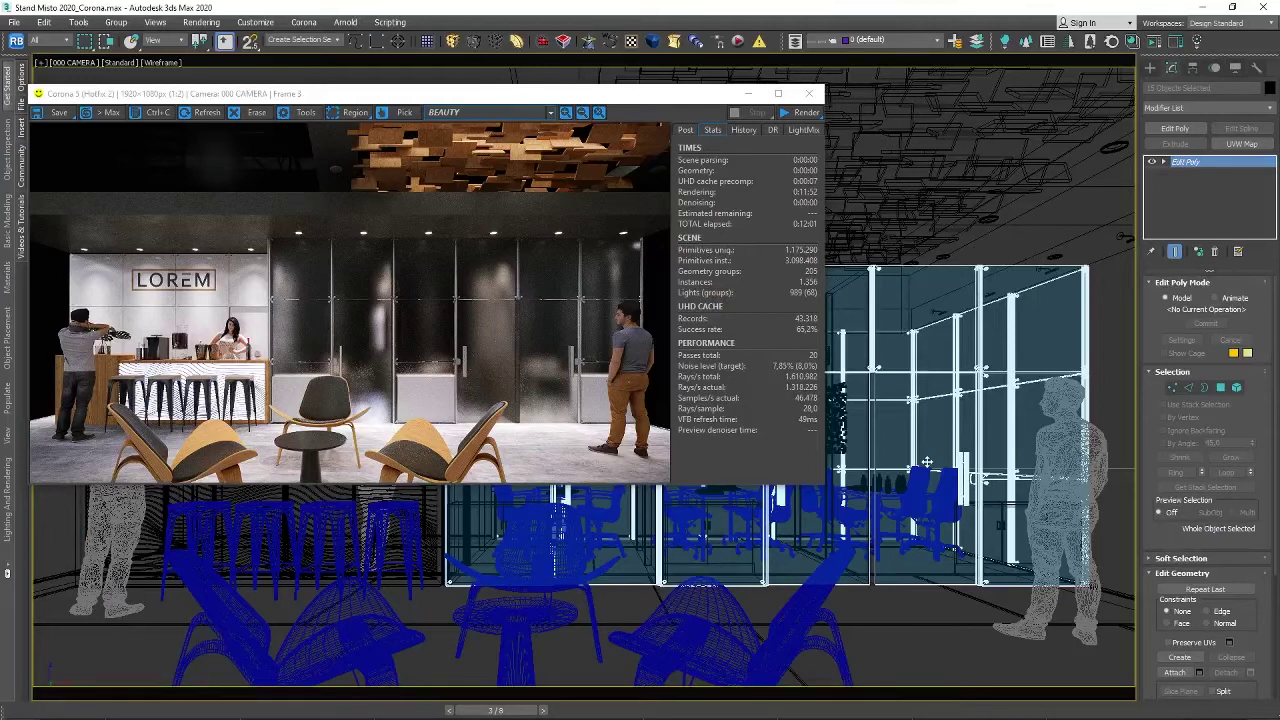
# Back in 3ds Max, set VIDRO JATEADO's refraction glossiness to 0,7, refraction level to 0,4 and reflection glossiness to 0,75.
pyautogui.press('m')
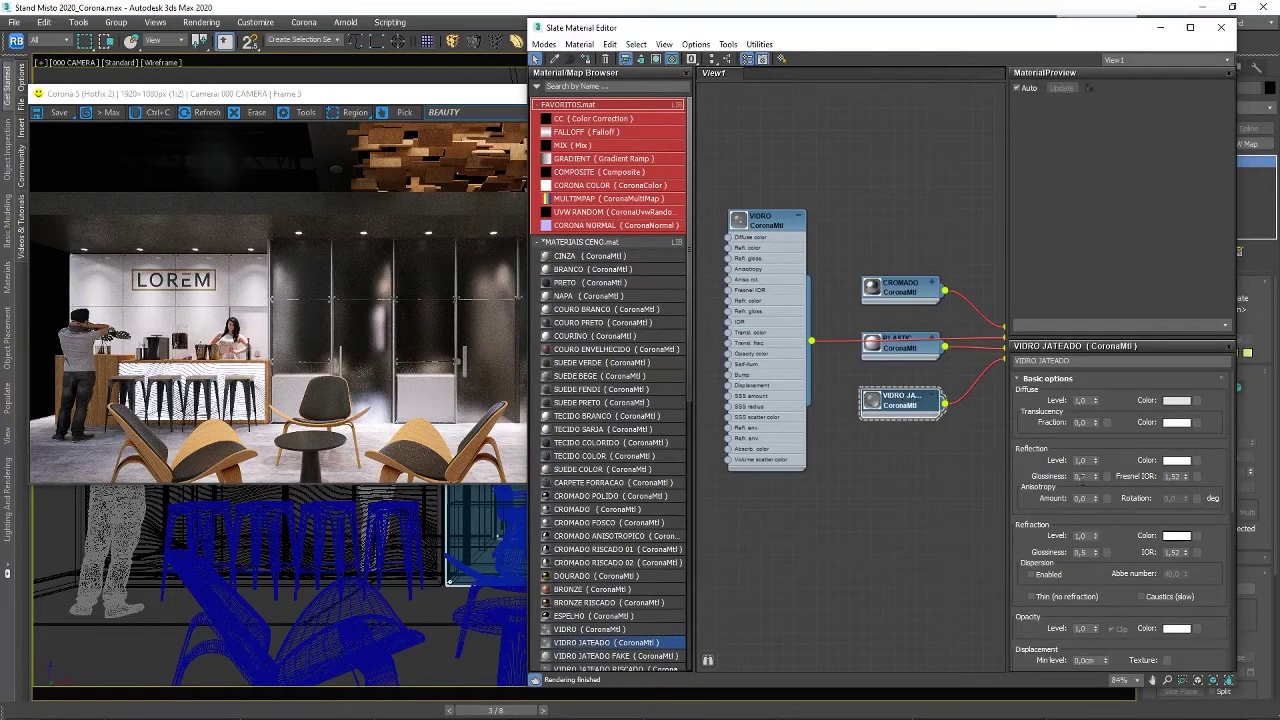
pyautogui.click(1080, 552)
pyautogui.press('BackSpace')
pyautogui.write('0,7')
pyautogui.click(1085, 535)
pyautogui.write('0,4')
pyautogui.press('Return')
pyautogui.click(1084, 476)
pyautogui.write('0,75')
pyautogui.press('Return')
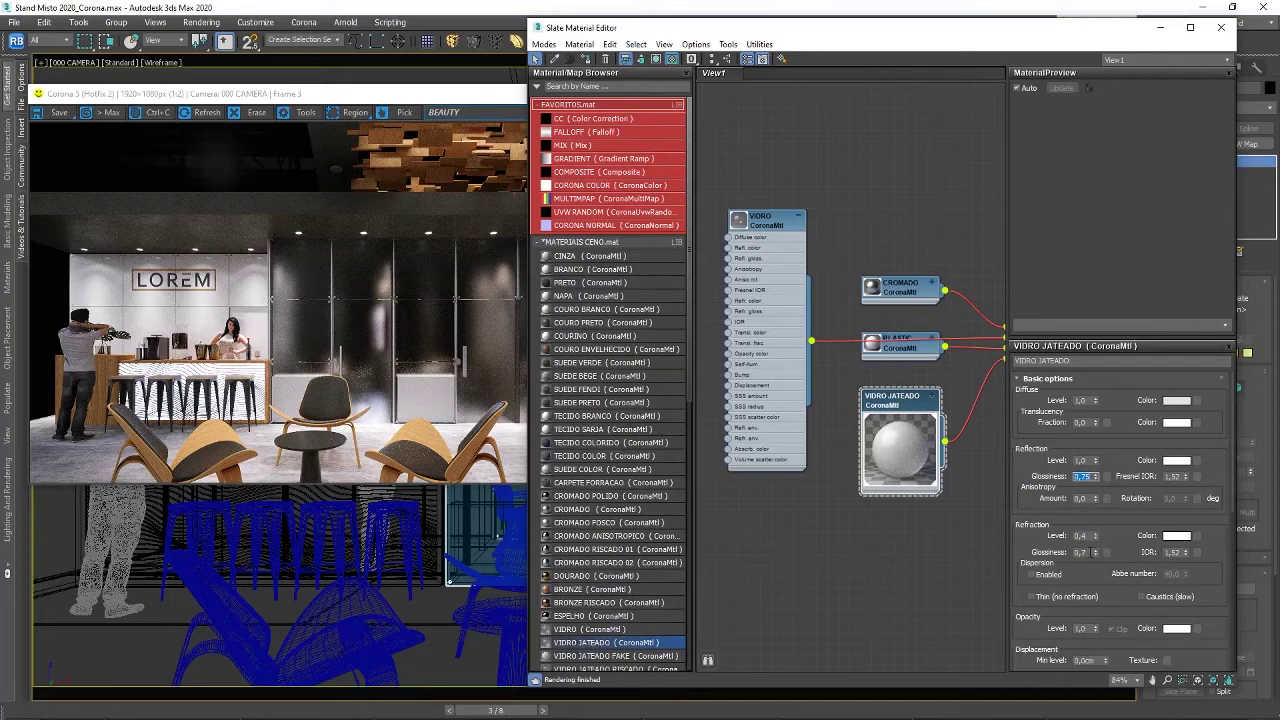
# Set VIDRO JATEADO's refraction glossiness to 0,75 and start interactive rendering of the camera view.
pyautogui.click(1088, 551)
pyautogui.write('5')
pyautogui.click(436, 94)
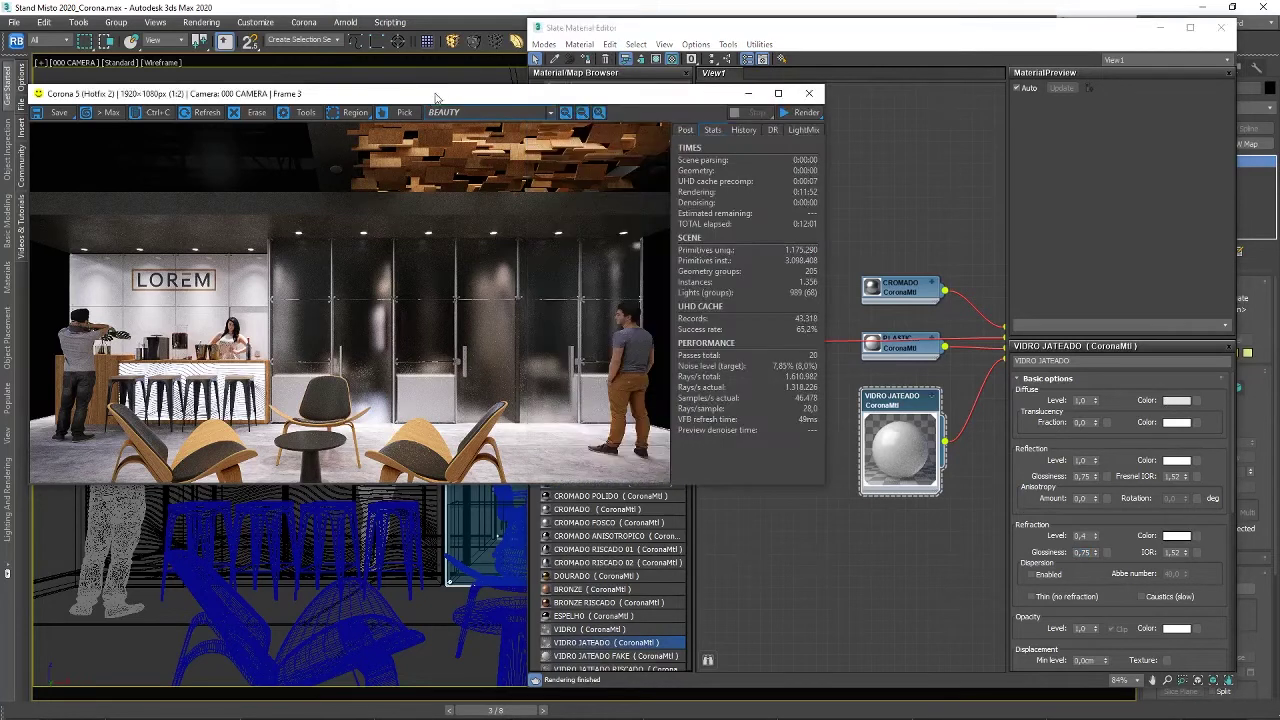
pyautogui.click(799, 113)
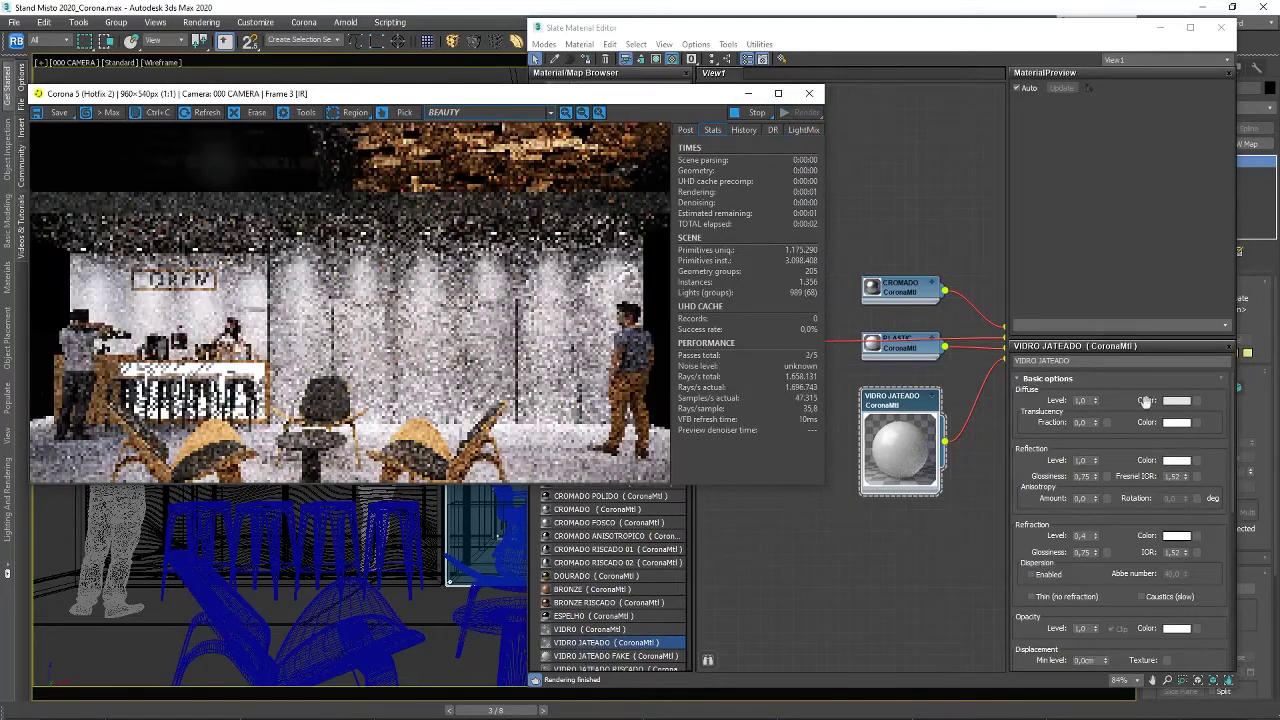
# Move the material editor to uncover more of the render and try a refraction level of 0,5 for VIDRO JATEADO.
pyautogui.click(1085, 552)
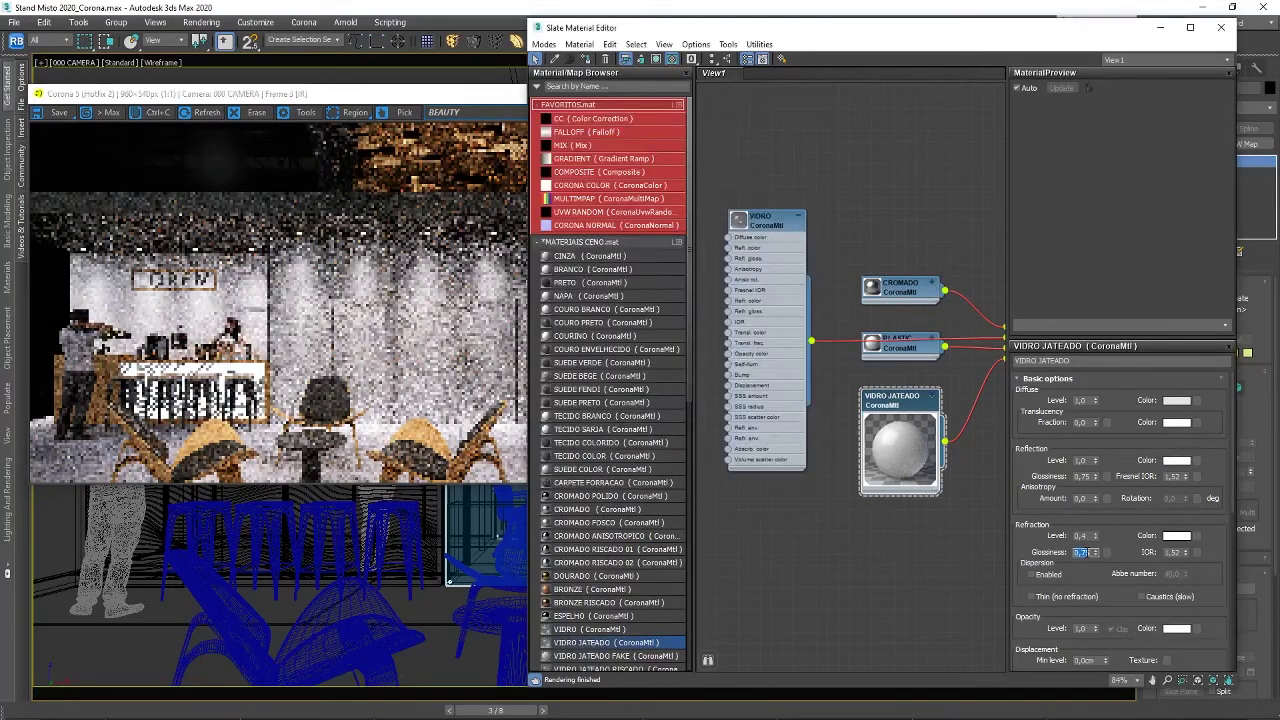
pyautogui.moveTo(1009, 40); pyautogui.dragTo(1091, 38)
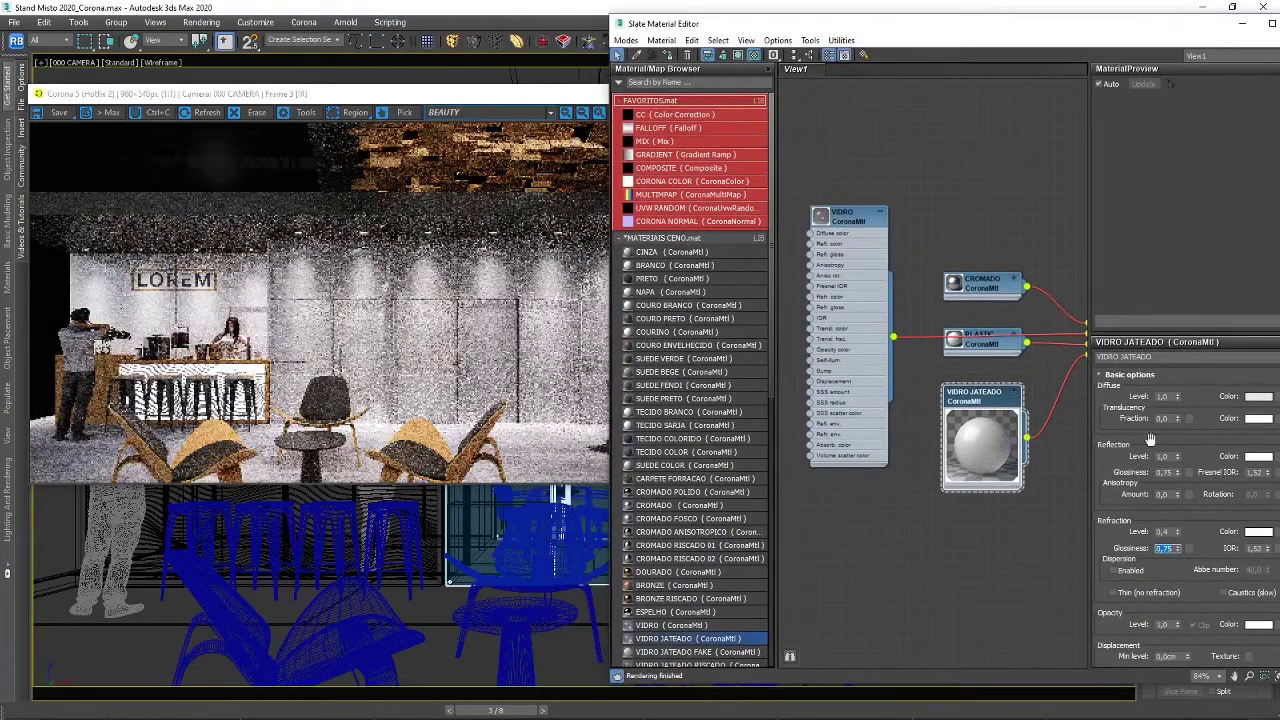
pyautogui.click(1167, 531)
pyautogui.write('0,5')
pyautogui.press('Return')
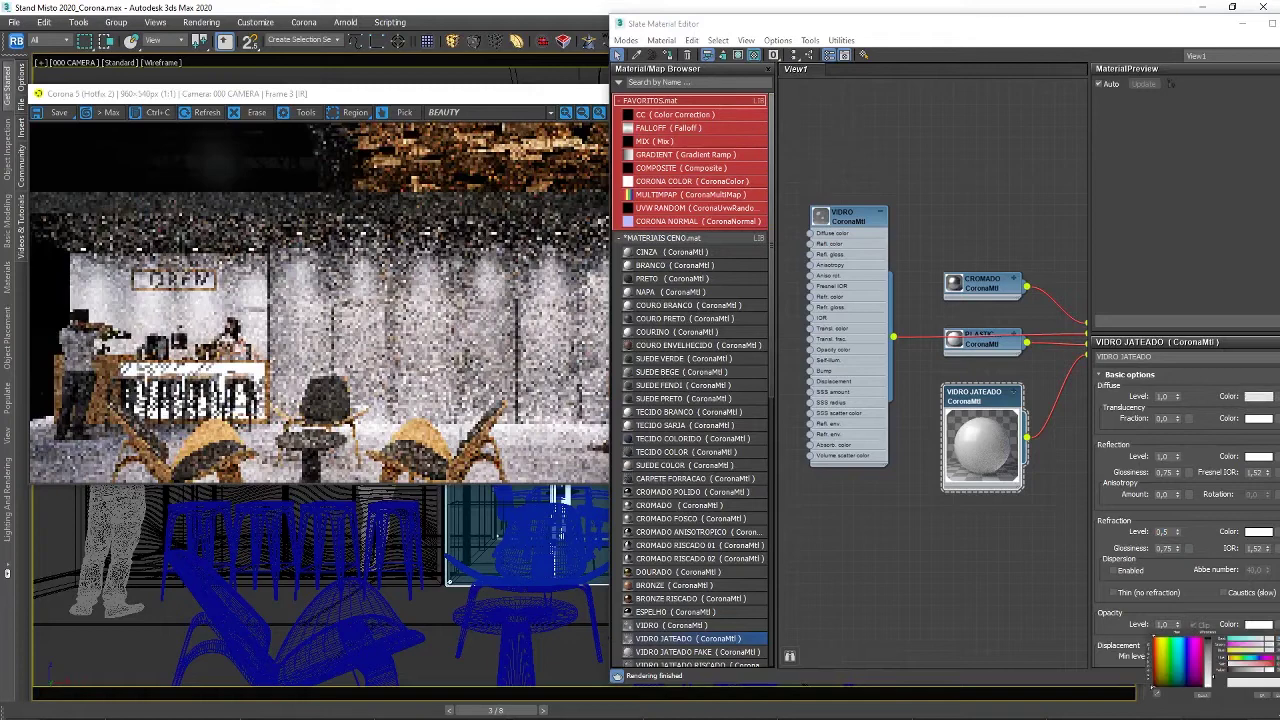
# Set VIDRO JATEADO's diffuse color to a neutral grey with RGB values of 127.
pyautogui.click(1258, 396)
pyautogui.write('127')
pyautogui.press('Return')
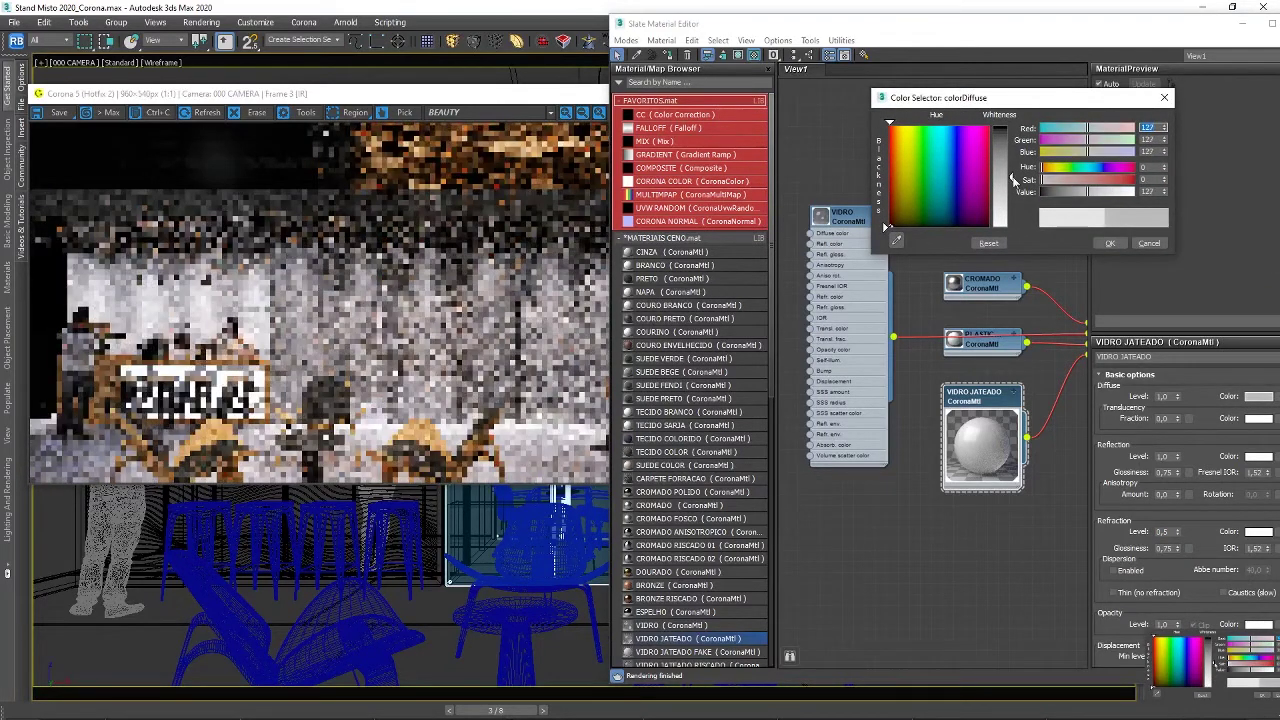
pyautogui.click(1112, 243)
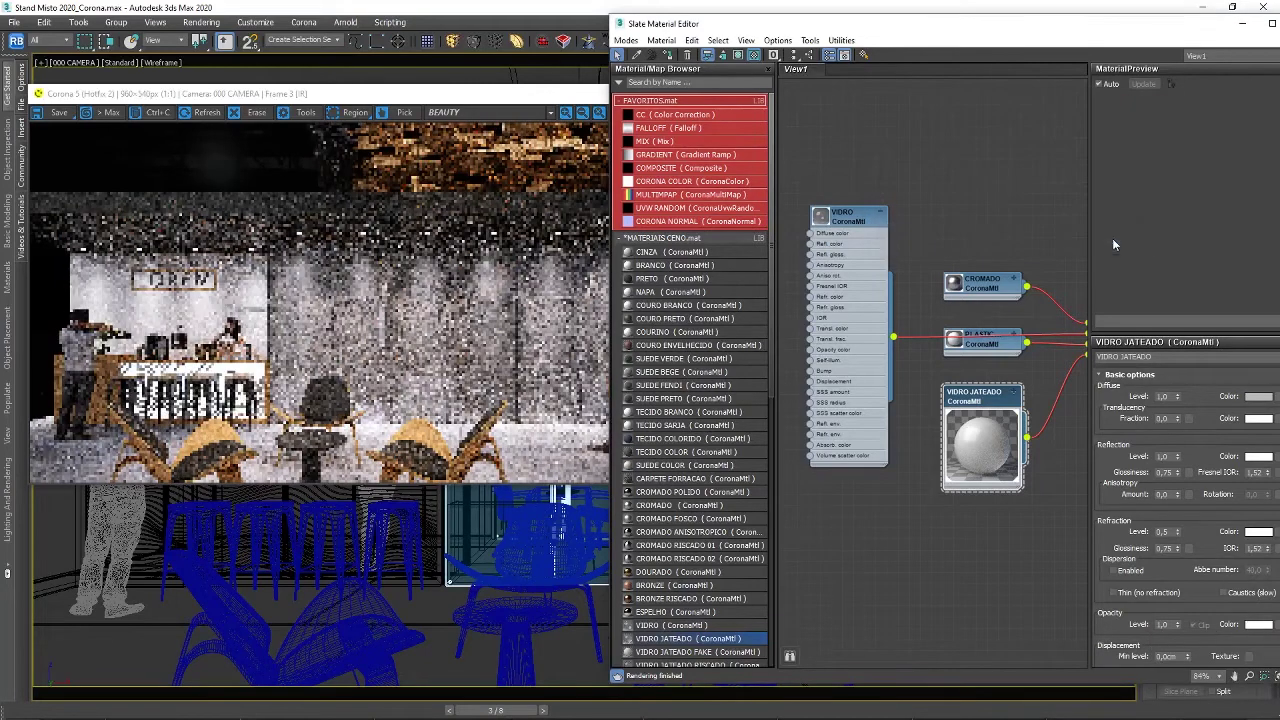
# Reposition the material editor and set VIDRO JATEADO's refraction level to 0,4.
pyautogui.moveTo(1180, 26); pyautogui.dragTo(1124, 30)
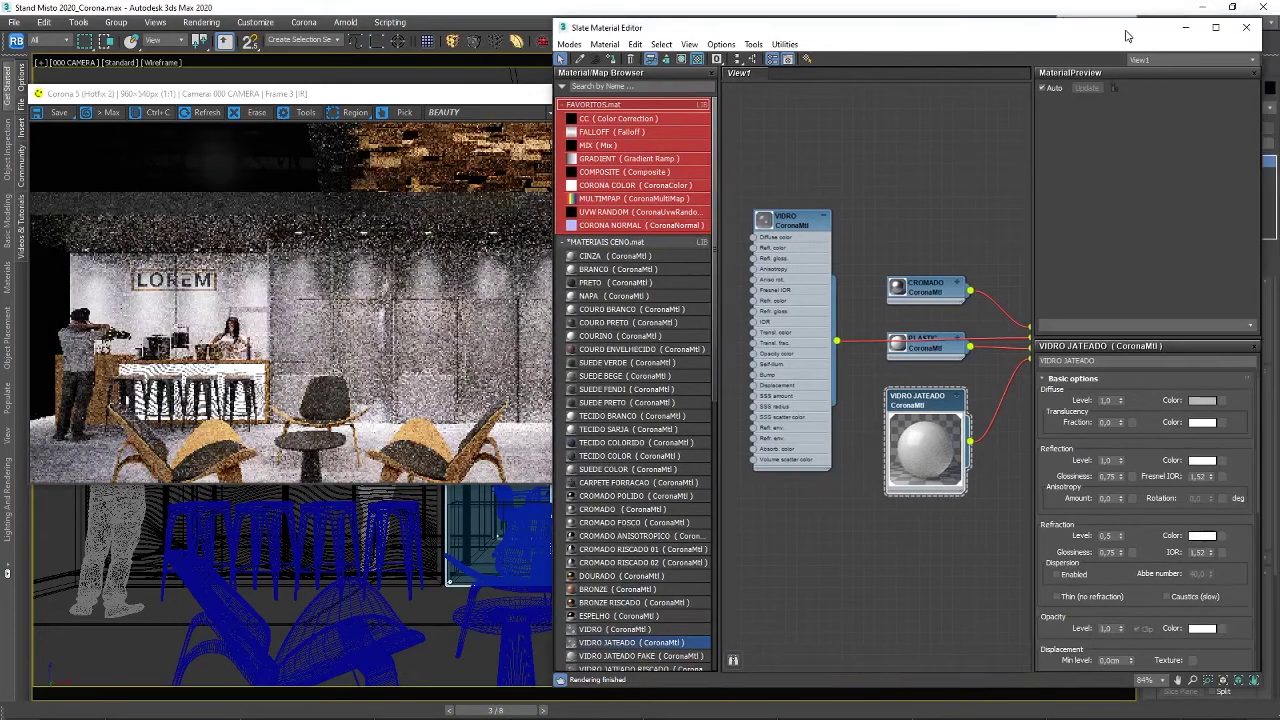
pyautogui.click(1106, 536)
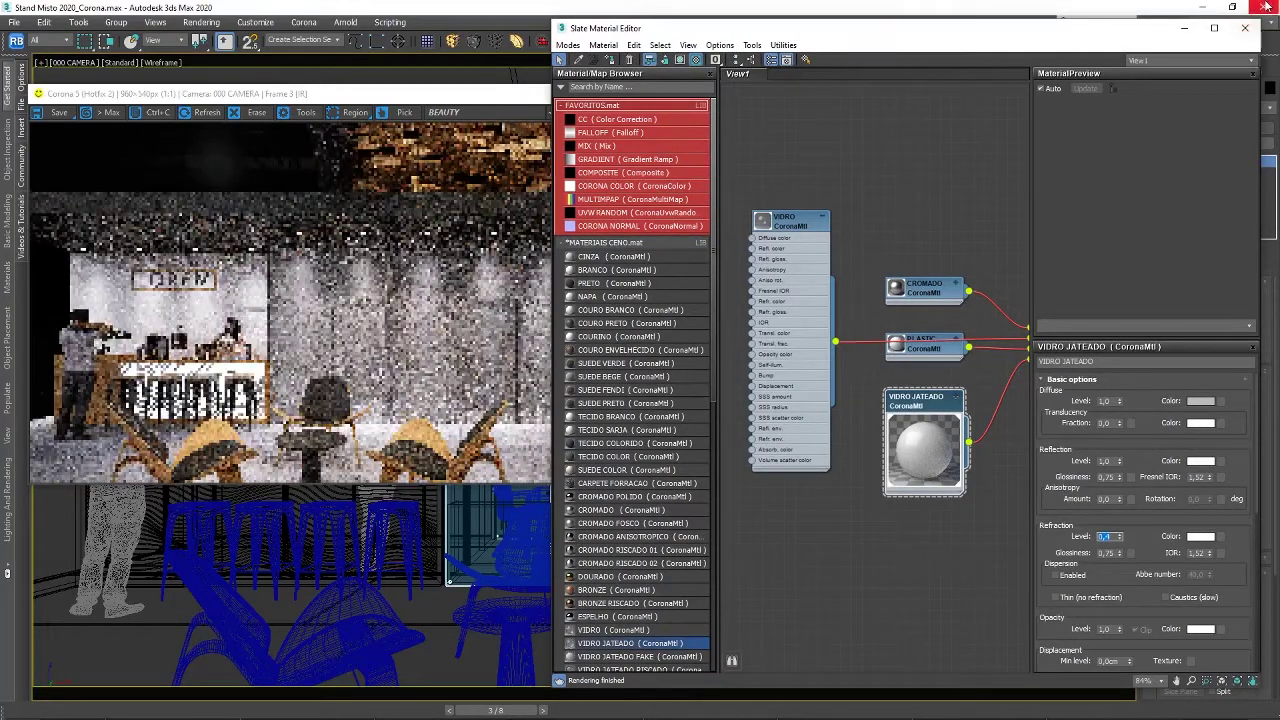
# Close the material editor and the interactive render window, and start a full render of the camera view.
pyautogui.click(1245, 29)
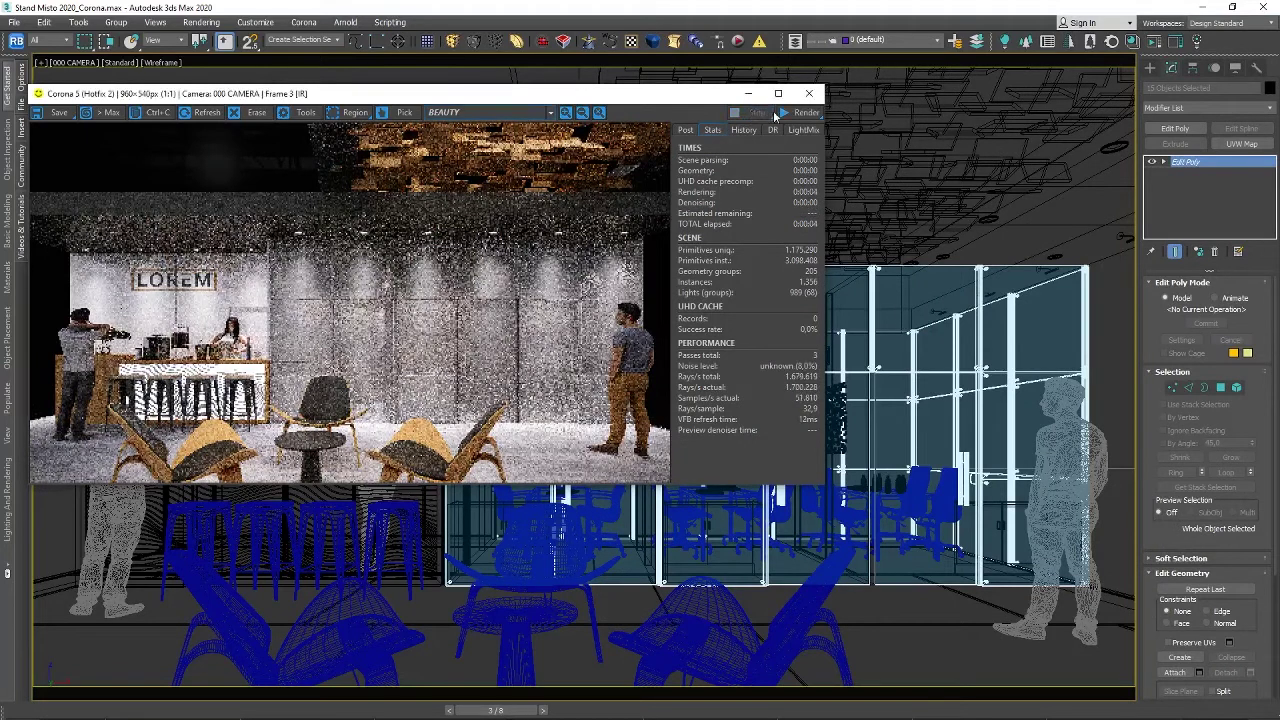
pyautogui.click(809, 93)
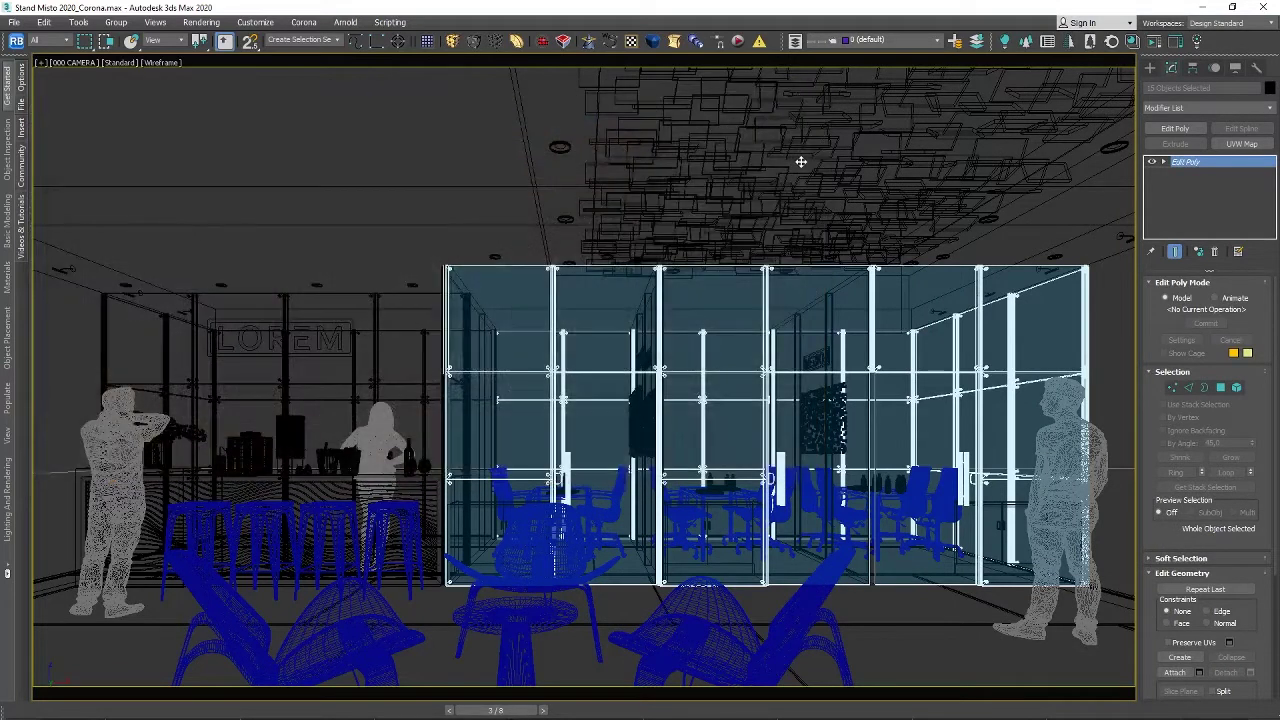
pyautogui.hotkey('shift', 'q')
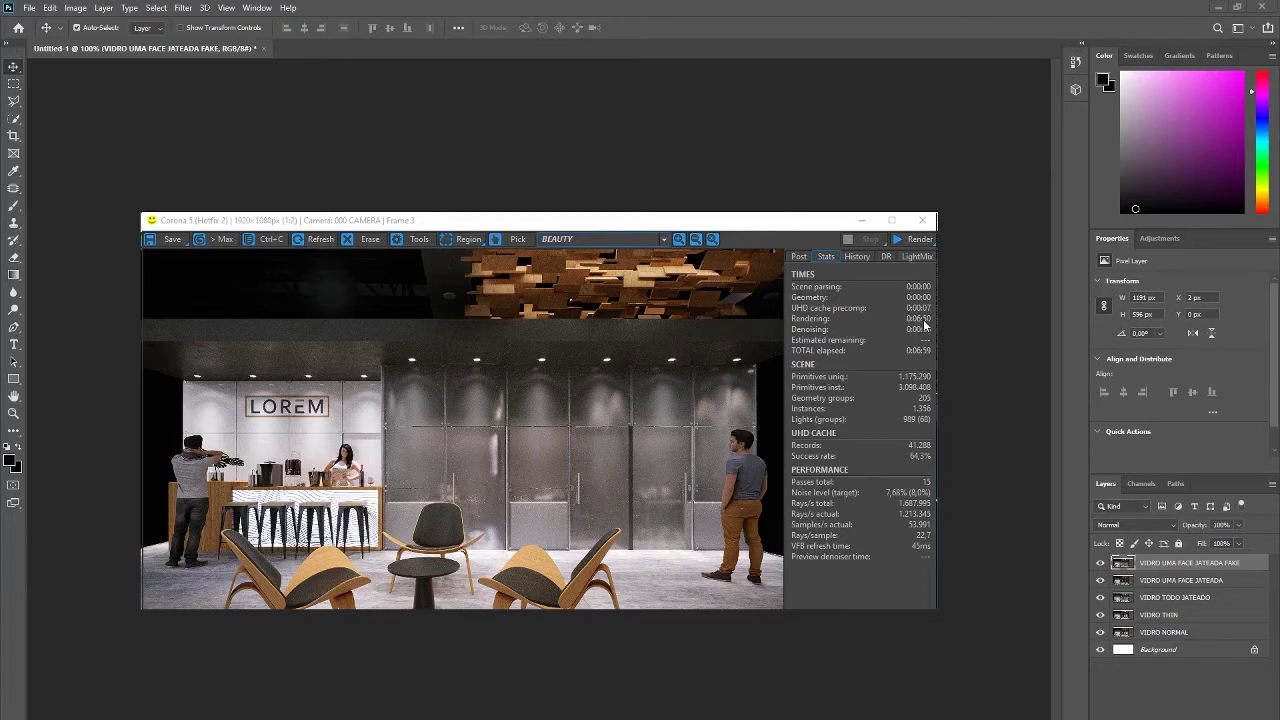
# Hide the three frosted glass layers in Photoshop and compare the VIDRO THIN and VIDRO NORMAL renders with their render times.
pyautogui.click(1100, 563)
pyautogui.click(1100, 580)
pyautogui.click(1101, 597)
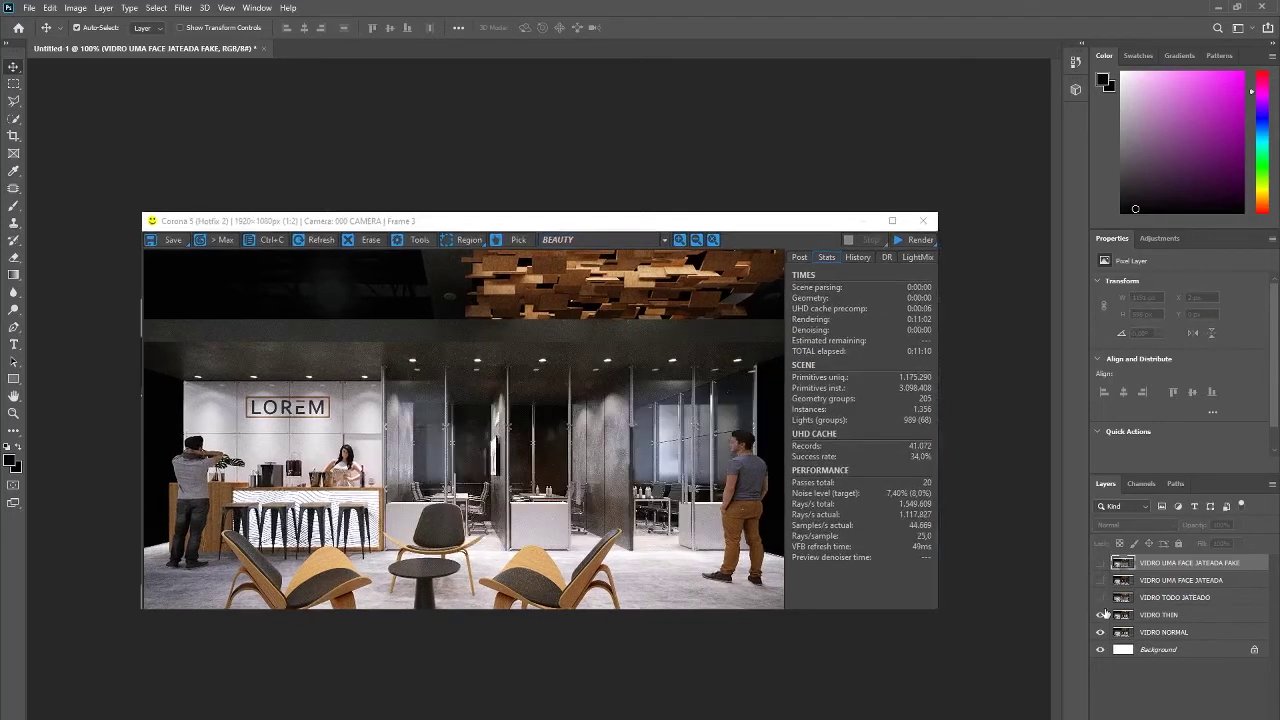
pyautogui.click(1160, 614)
pyautogui.click(1100, 614)
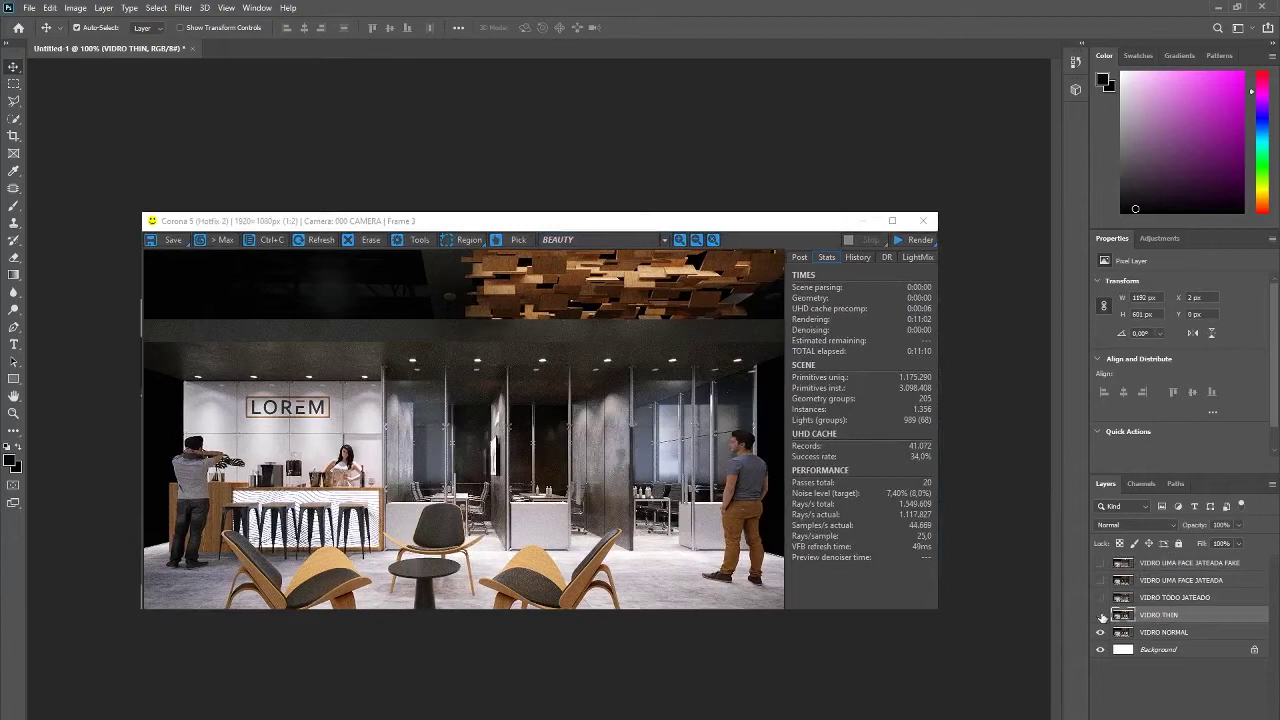
pyautogui.click(1152, 634)
pyautogui.click(1100, 614)
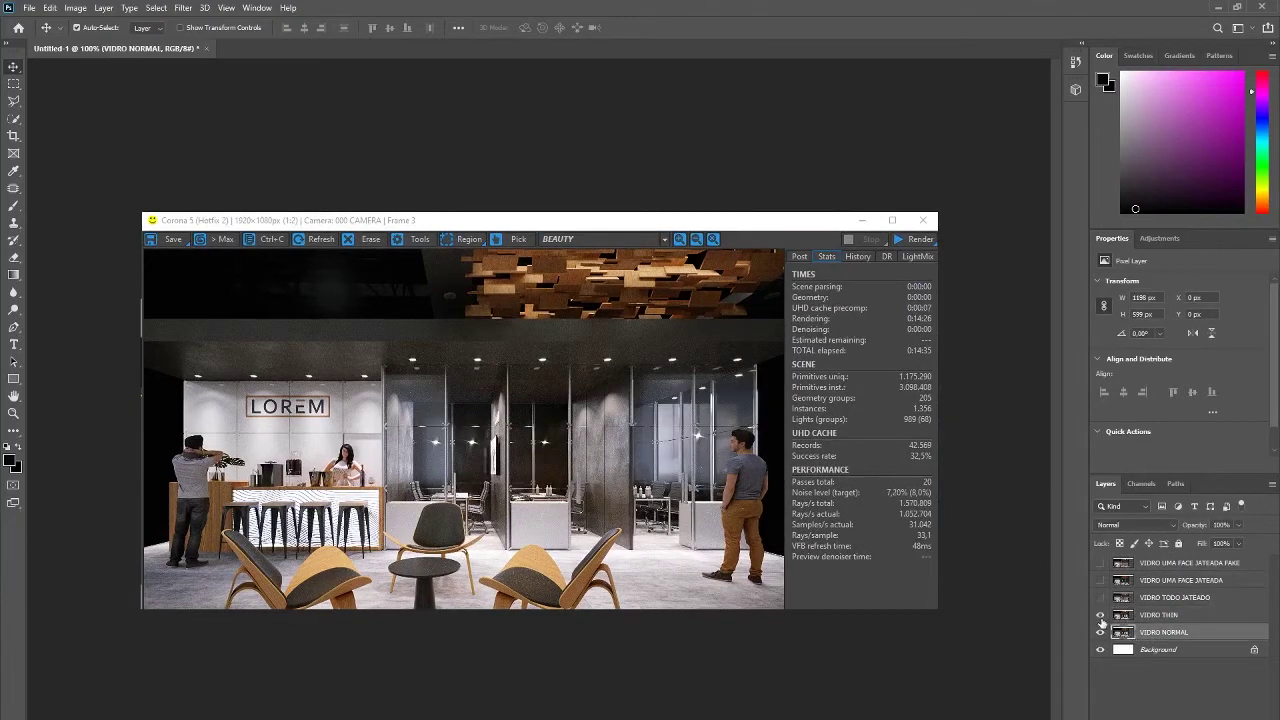
# Show VIDRO TODO JATEADO, VIDRO UMA FACE JATEADA and VIDRO UMA FACE JATEADA FAKE one after another to compare their render times.
pyautogui.click(1186, 618)
pyautogui.click(1101, 598)
pyautogui.click(1175, 600)
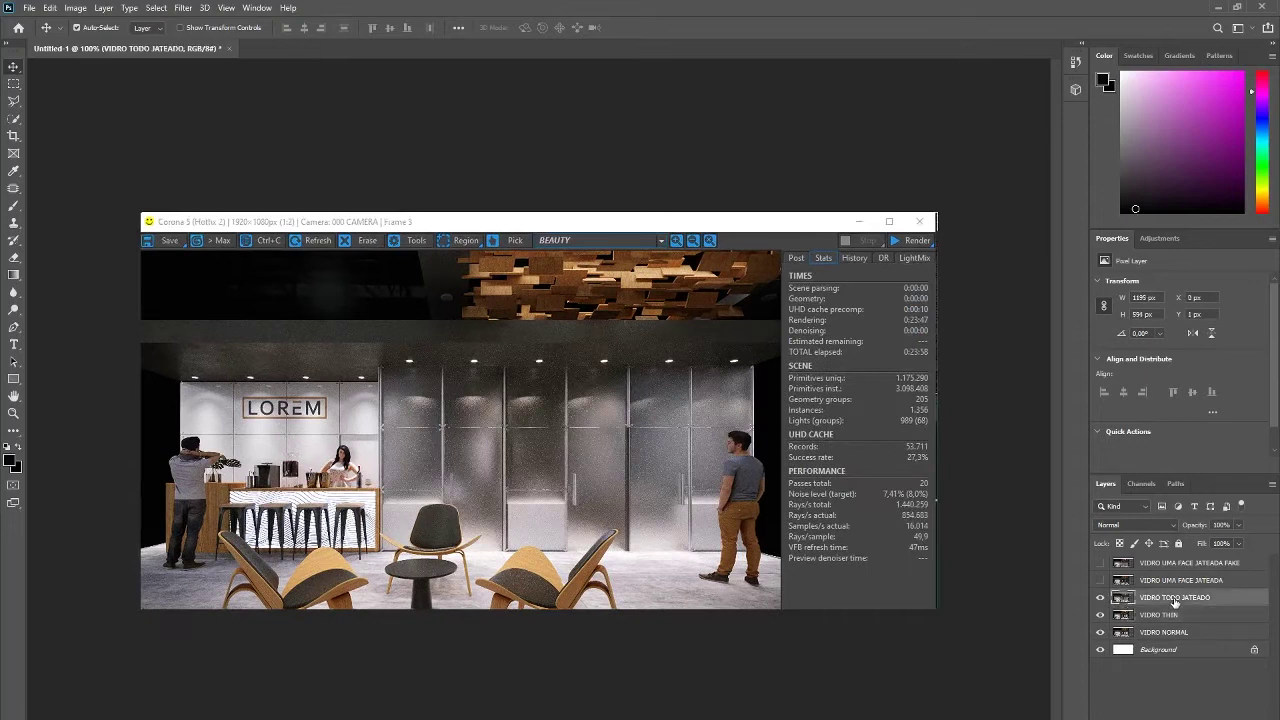
pyautogui.click(1100, 580)
pyautogui.click(1174, 584)
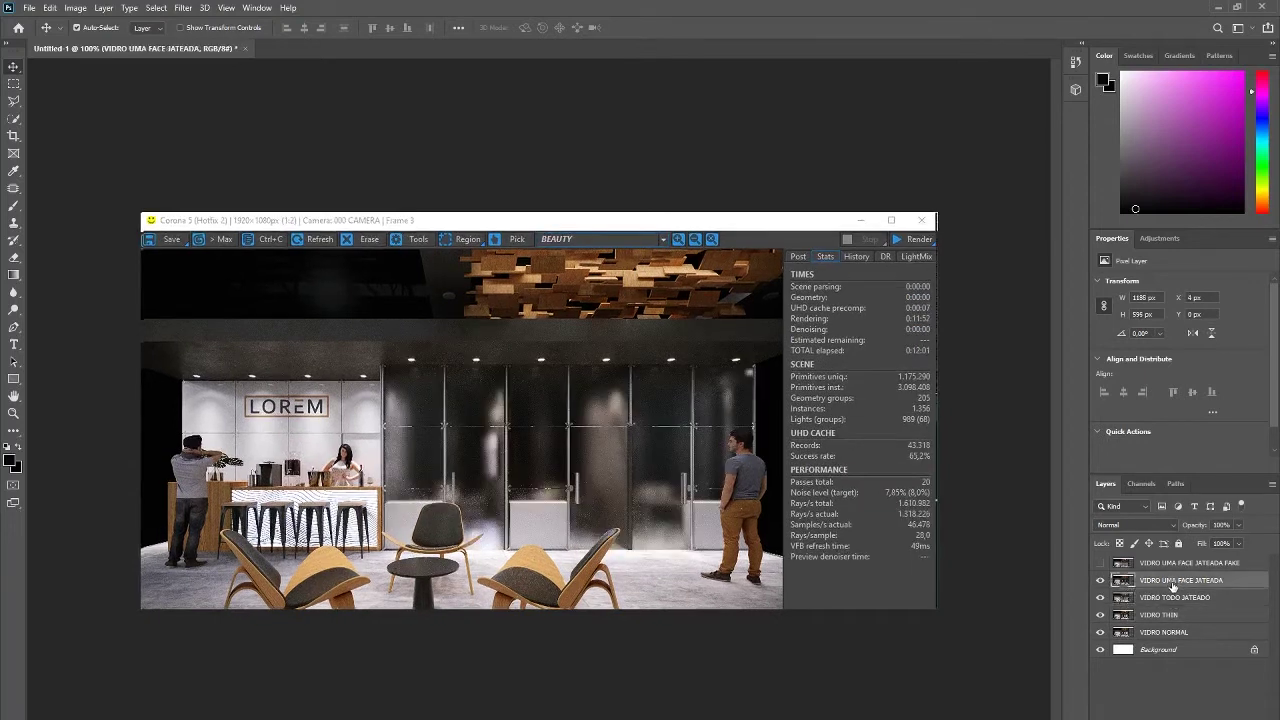
pyautogui.click(1100, 564)
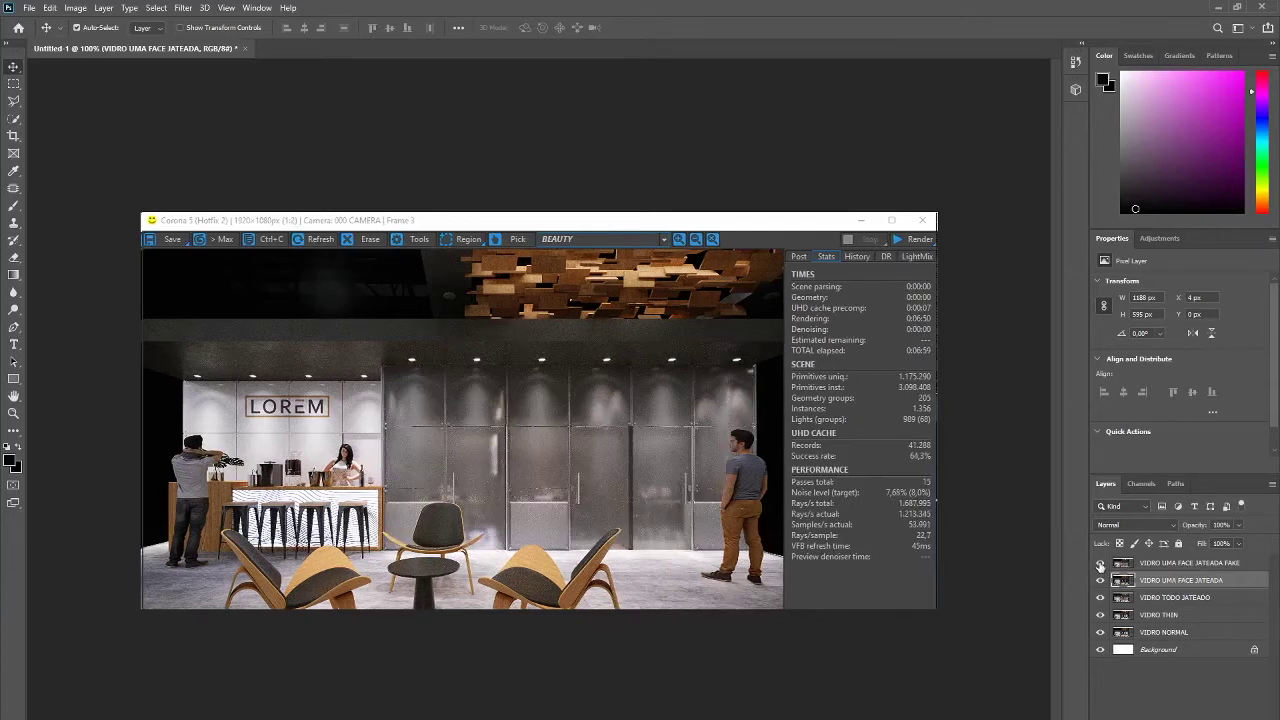
pyautogui.click(1185, 566)
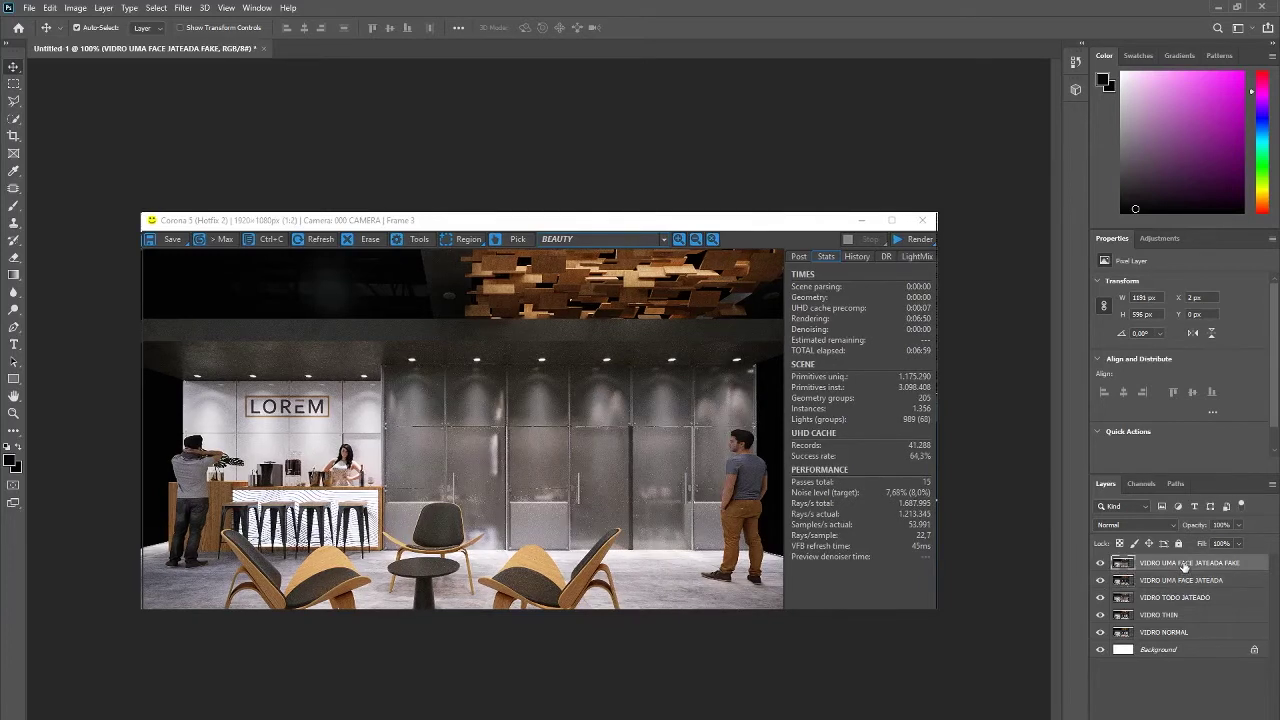
# Toggle the VIDRO UMA FACE JATEADA FAKE layer to compare its look with the one-face and fully frosted glass renders.
pyautogui.click(1100, 564)
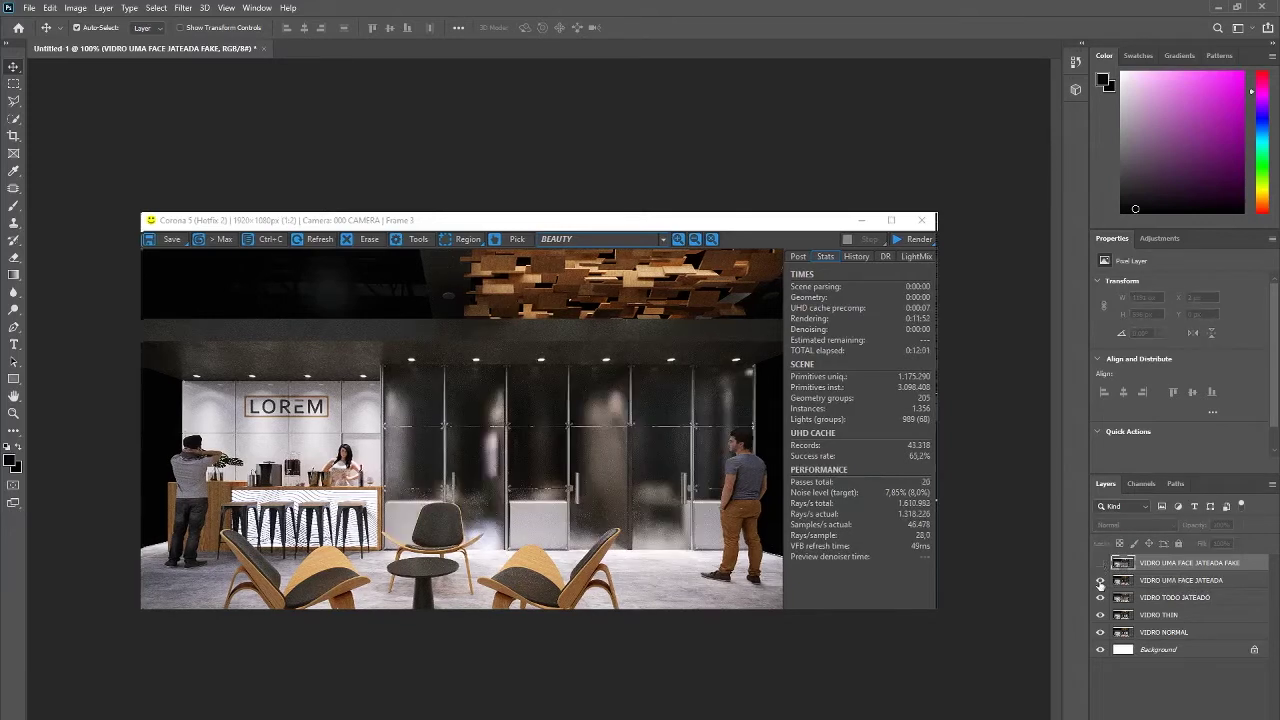
pyautogui.click(1100, 581)
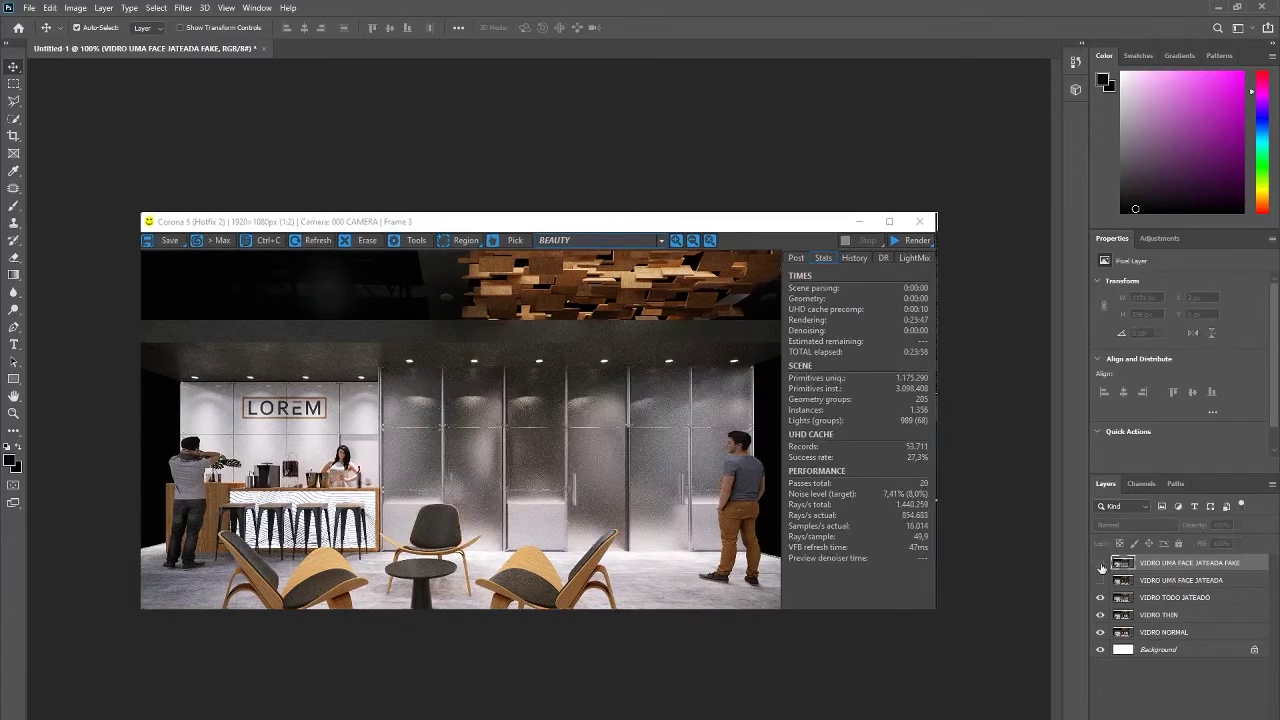
pyautogui.click(1100, 564)
pyautogui.click(1100, 564)
pyautogui.click(1100, 564)
pyautogui.click(1100, 564)
pyautogui.click(1100, 564)
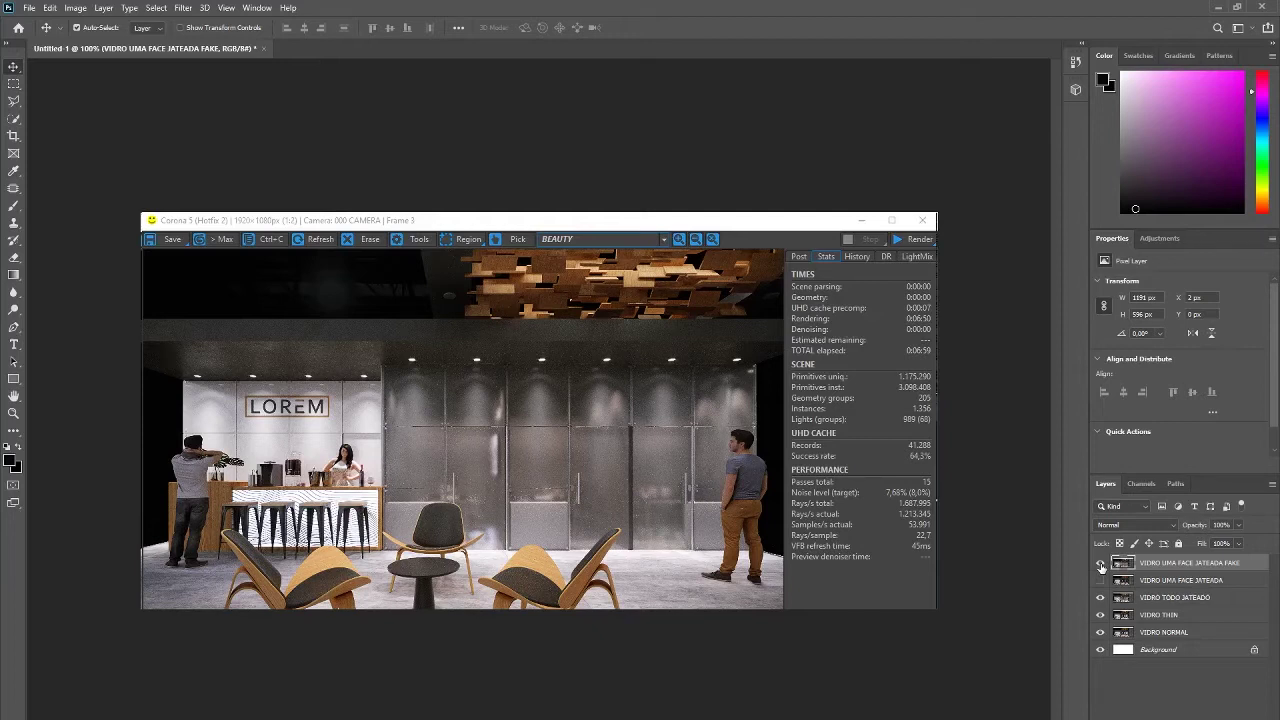
# Compare VIDRO UMA FACE JATEADA FAKE directly with VIDRO THIN by hiding the layers between them, and make all glass layers visible again.
pyautogui.click(1100, 580)
pyautogui.click(1180, 616)
pyautogui.click(1100, 597)
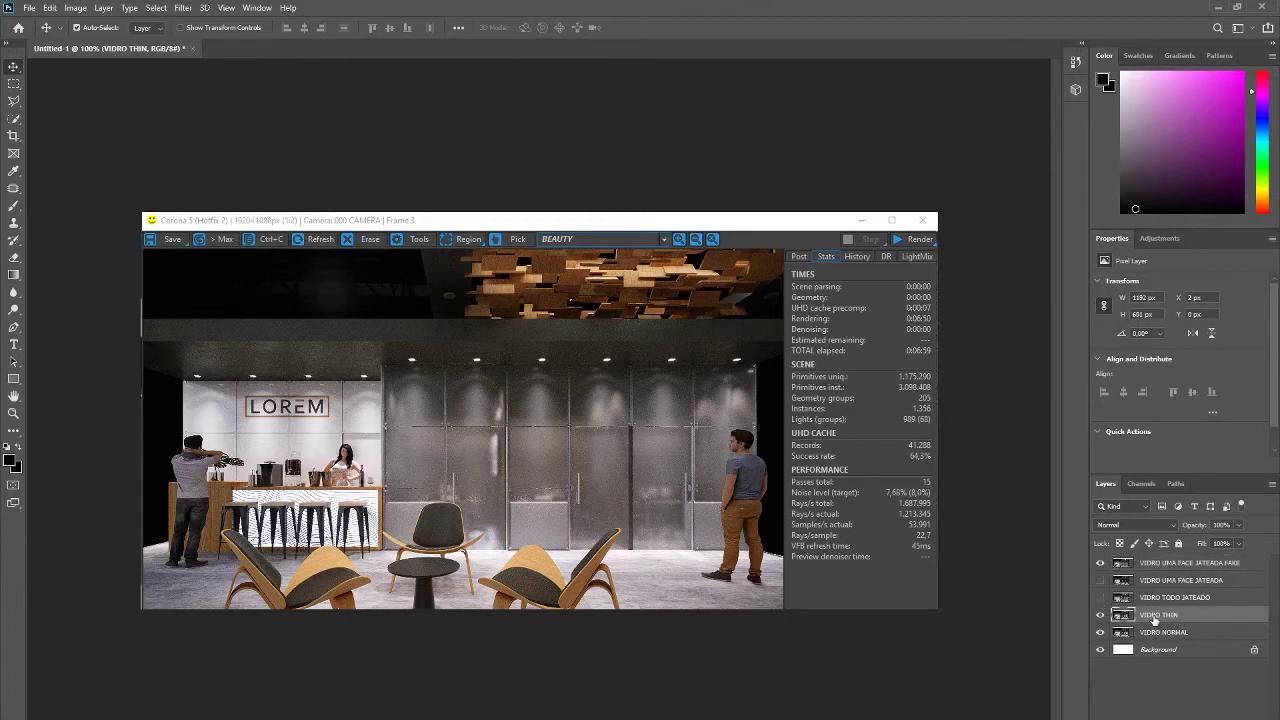
pyautogui.click(1100, 563)
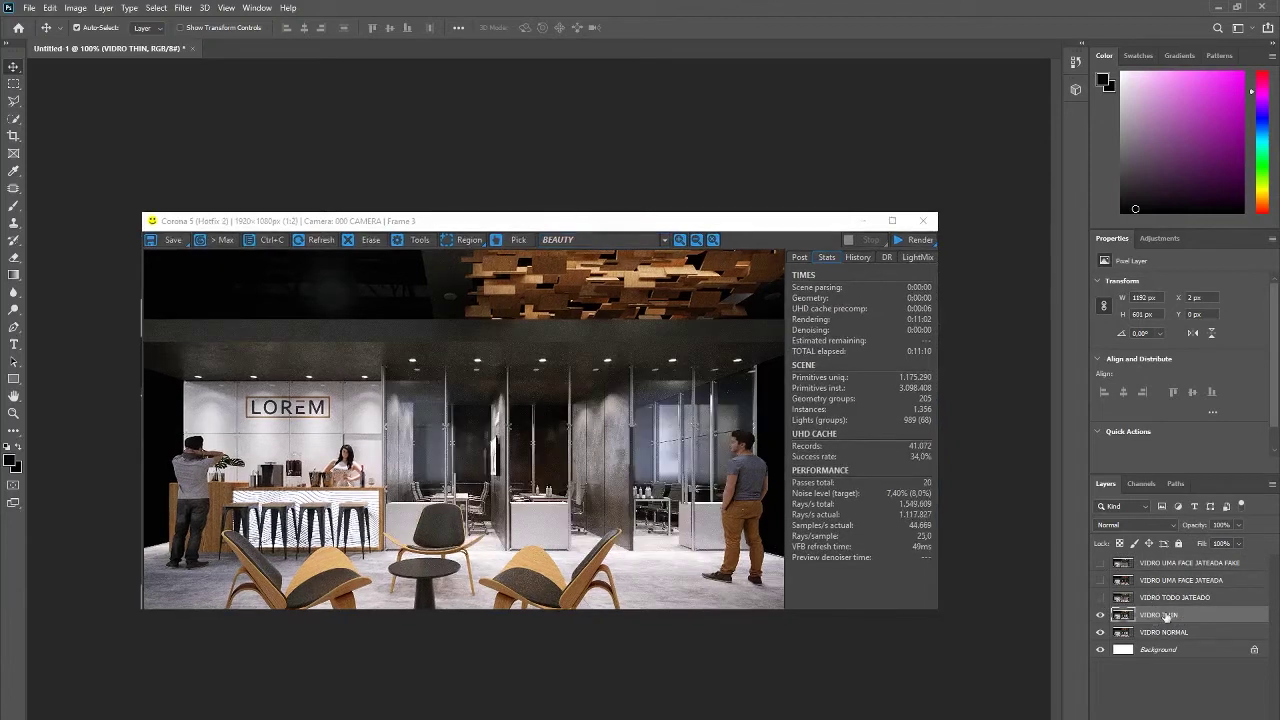
pyautogui.click(1100, 597)
pyautogui.click(1100, 565)
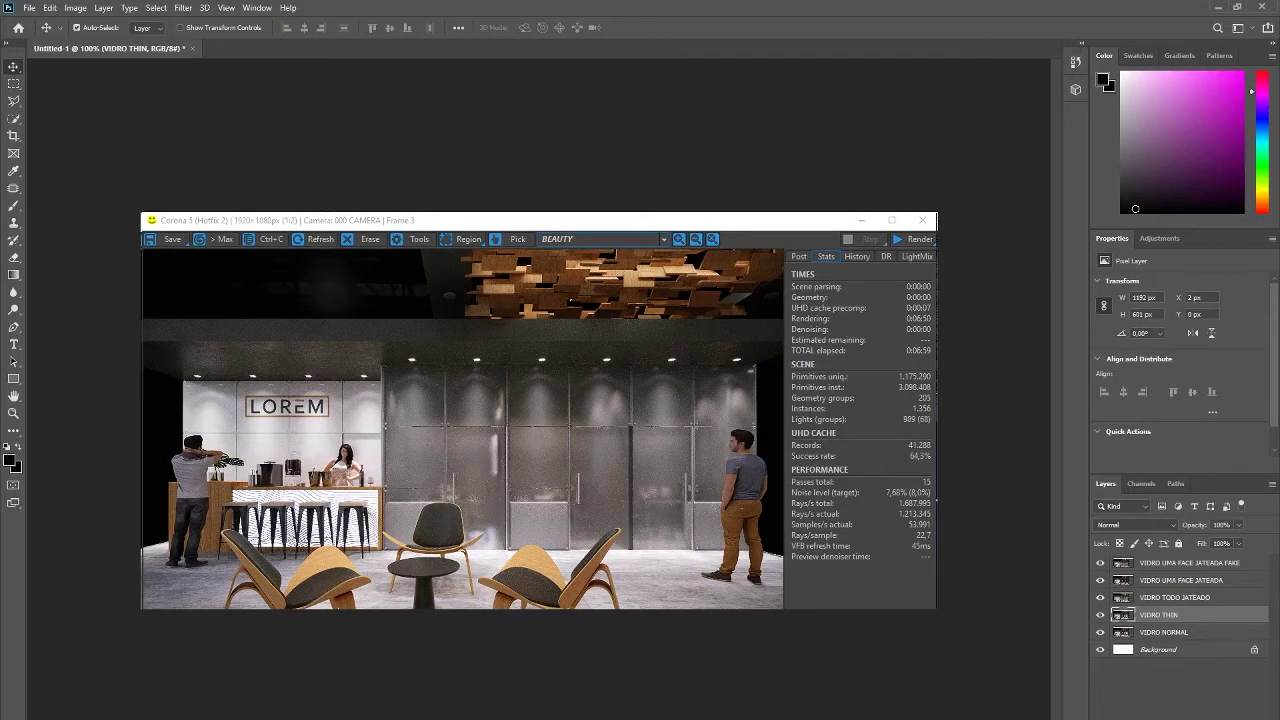
# Switch to 3ds Max, start interactive rendering of the camera view, and arrange the Slate Material Editor beside the render.
pyautogui.hotkey('alt', 'Tab')
pyautogui.click(1153, 42)
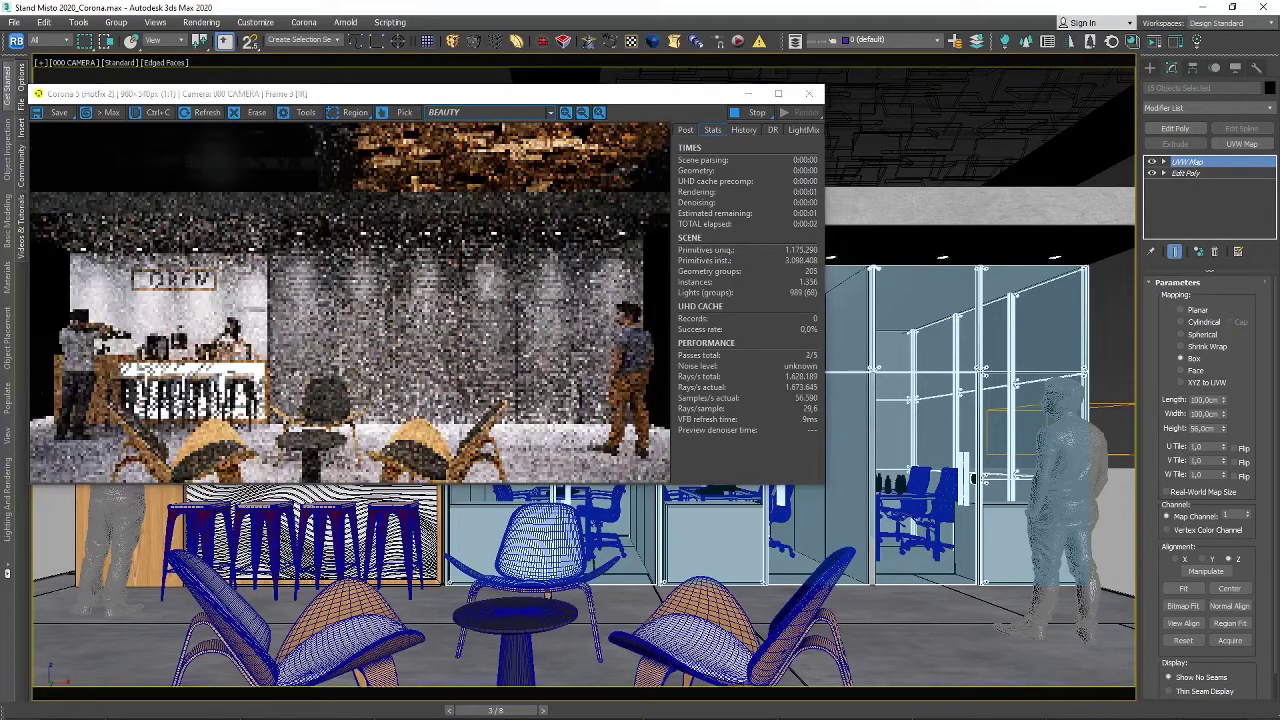
pyautogui.press('m')
pyautogui.moveTo(533, 100); pyautogui.dragTo(411, 100)
pyautogui.click(1133, 125)
pyautogui.click(841, 83)
pyautogui.moveTo(1101, 112); pyautogui.dragTo(825, 64)
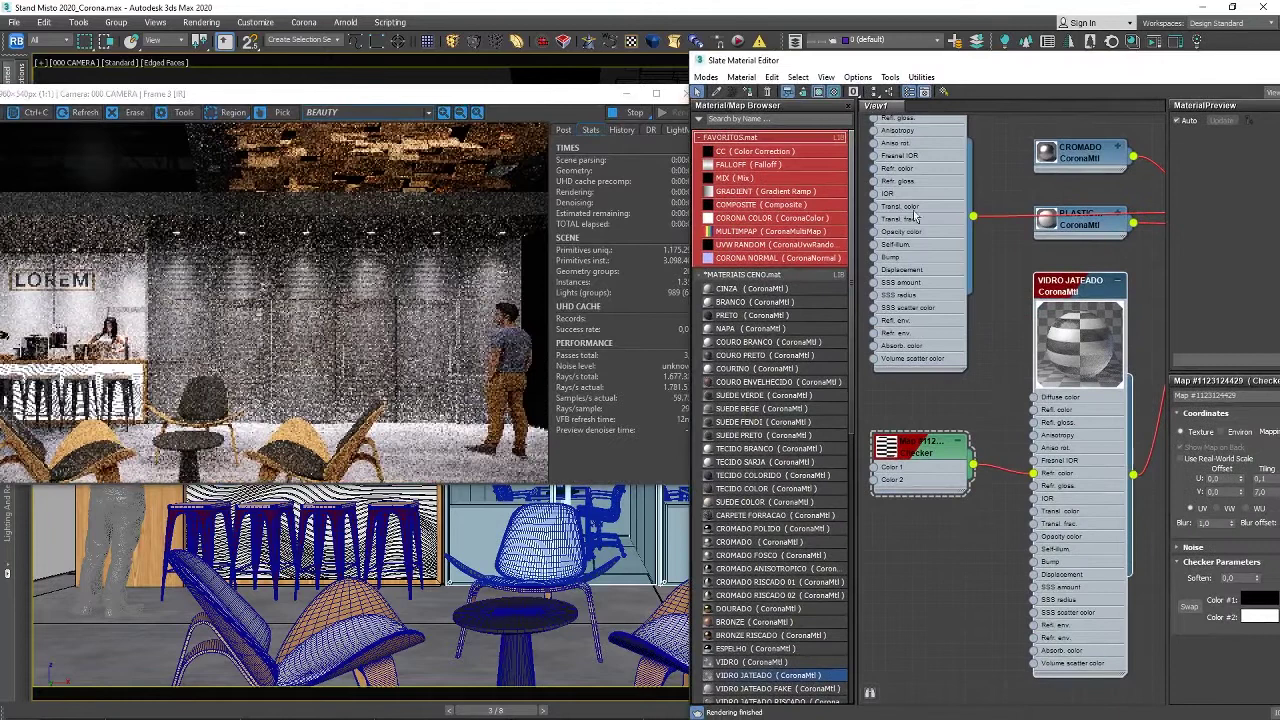
# Reposition the material editor to uncover the parameters and open VIDRO JATEADO with its input slots expanded.
pyautogui.click(1117, 284)
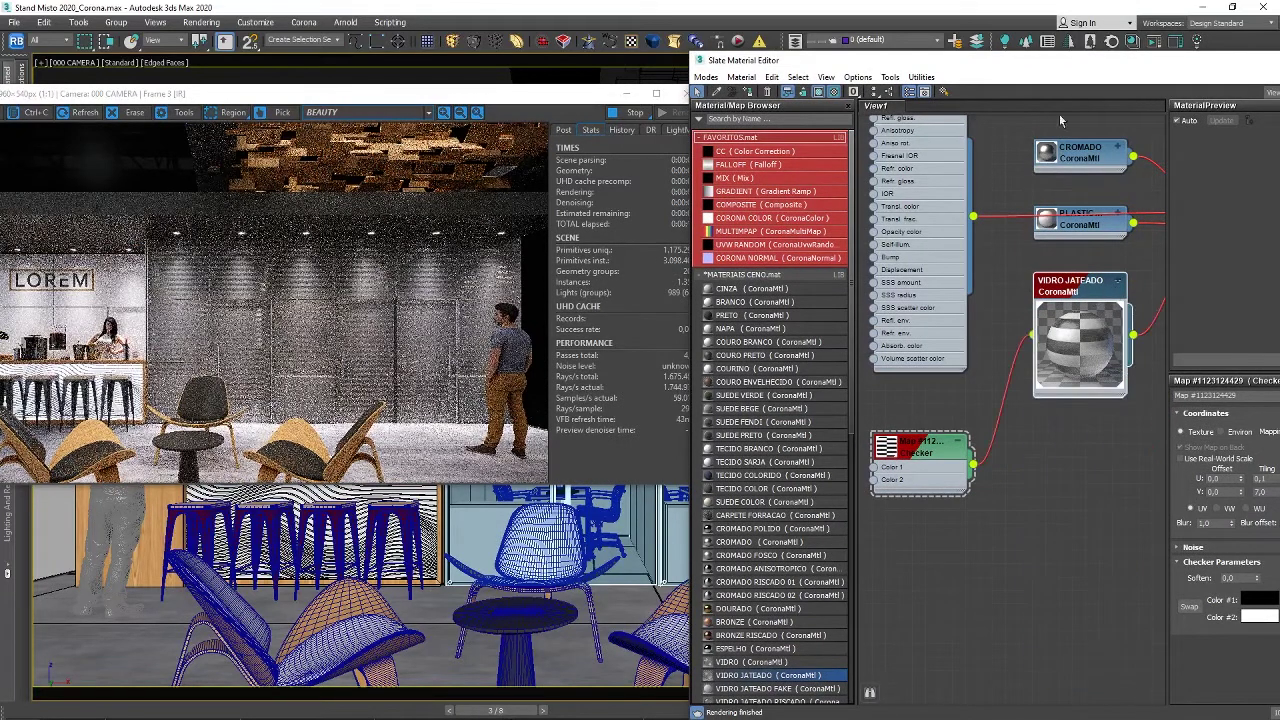
pyautogui.moveTo(1047, 68); pyautogui.dragTo(905, 65)
pyautogui.doubleClick(950, 283)
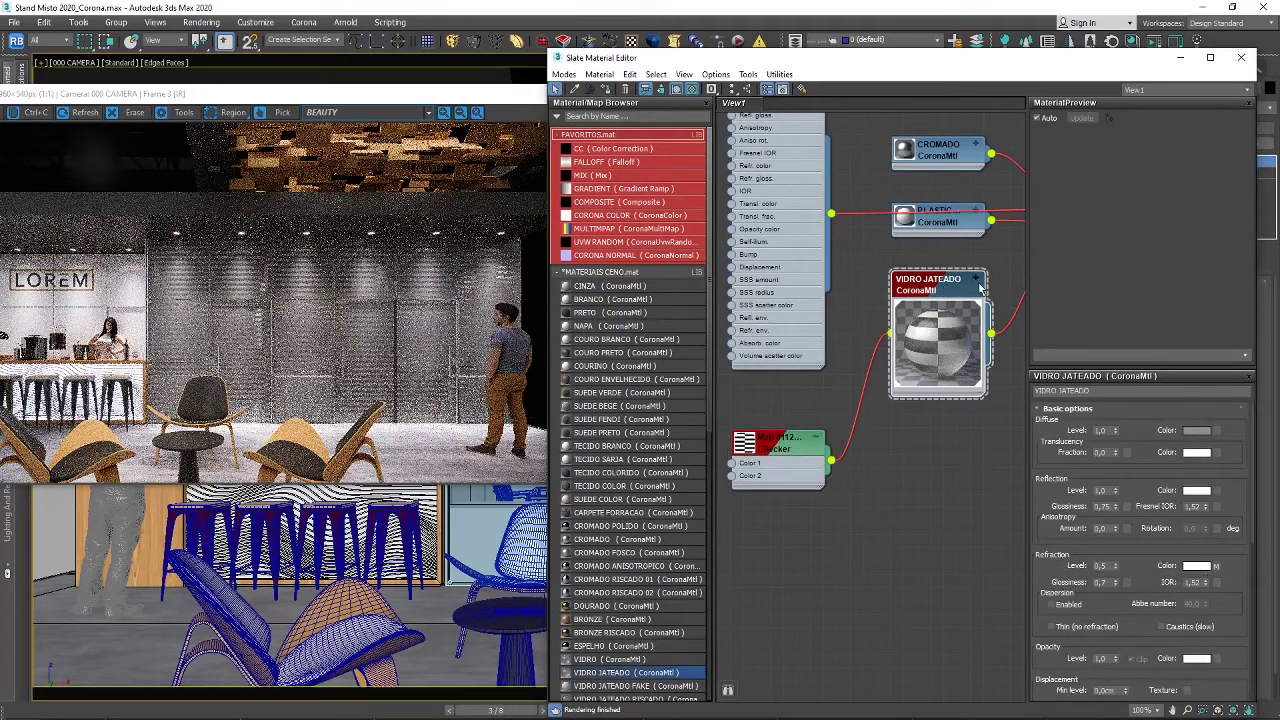
pyautogui.click(981, 289)
# Disconnect the Checker map from VIDRO JATEADO's refraction color and set the refraction level to 0,5.
pyautogui.moveTo(897, 478); pyautogui.dragTo(855, 499)
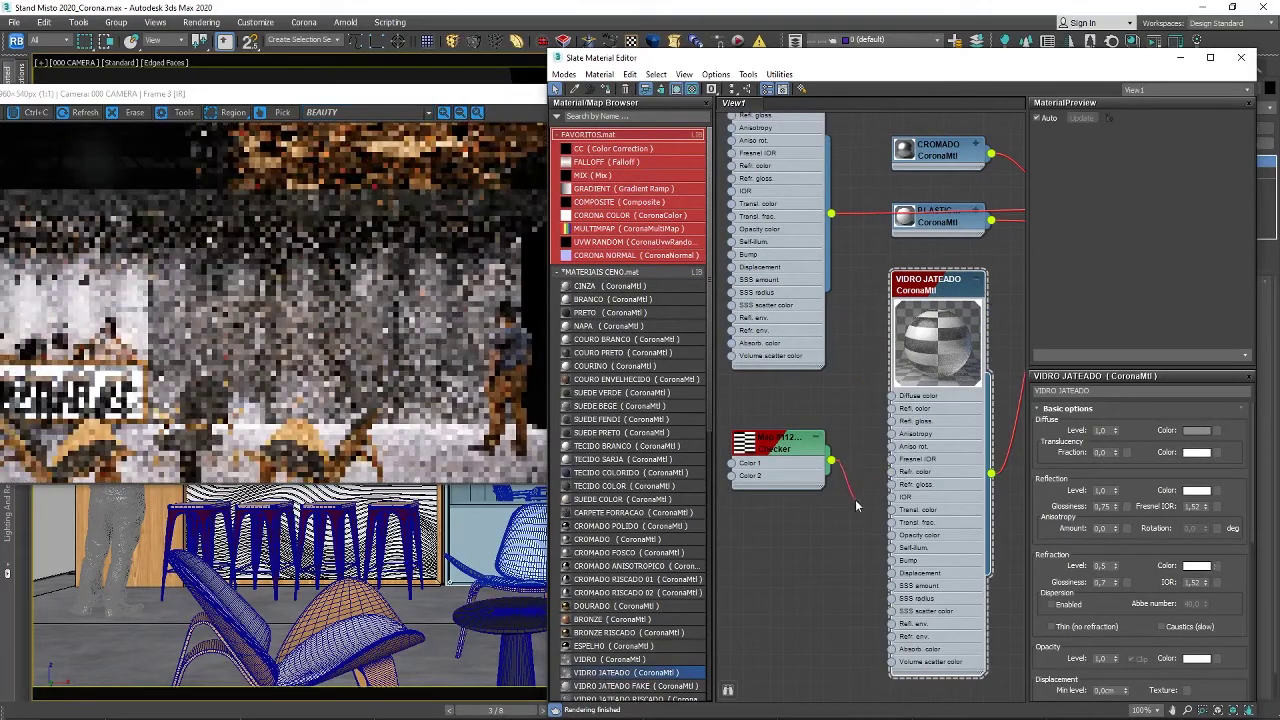
pyautogui.doubleClick(1100, 566)
pyautogui.write('0,5')
pyautogui.press('Return')
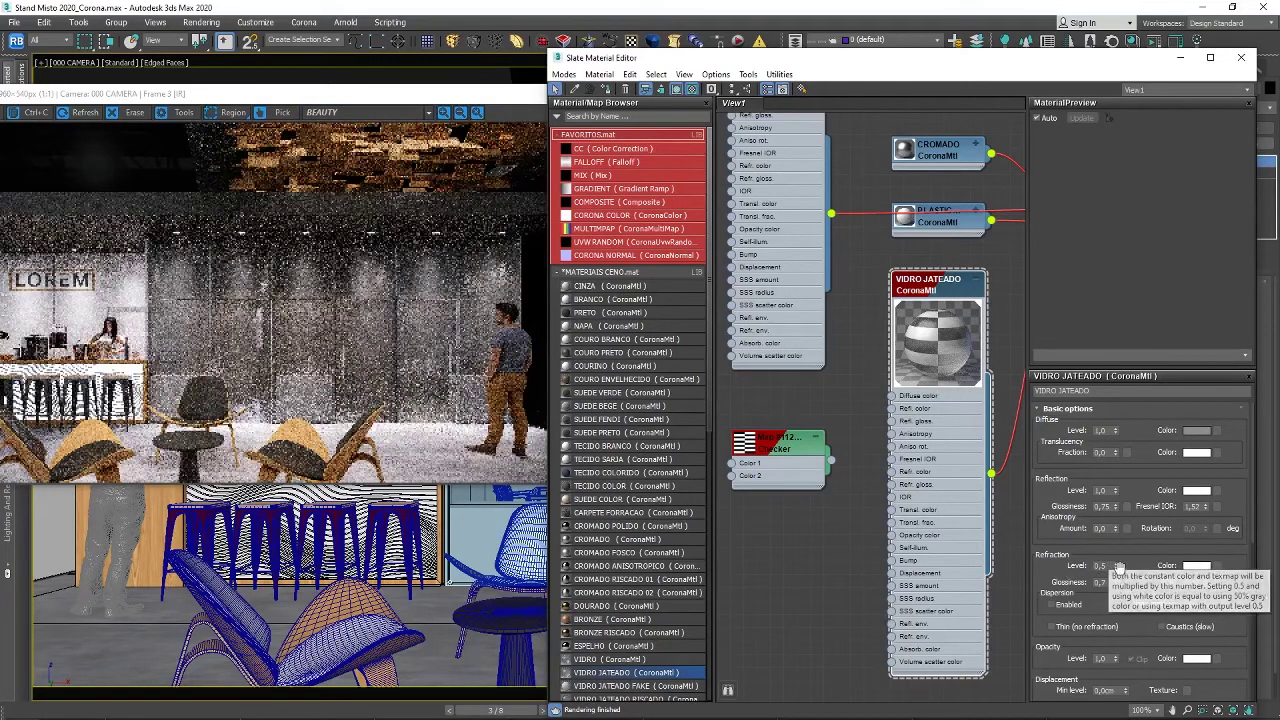
# Check VIDRO JATEADO's white refraction color and connect the Checker map to the refraction color slot.
pyautogui.click(1197, 565)
pyautogui.moveTo(1000, 196); pyautogui.dragTo(1003, 212)
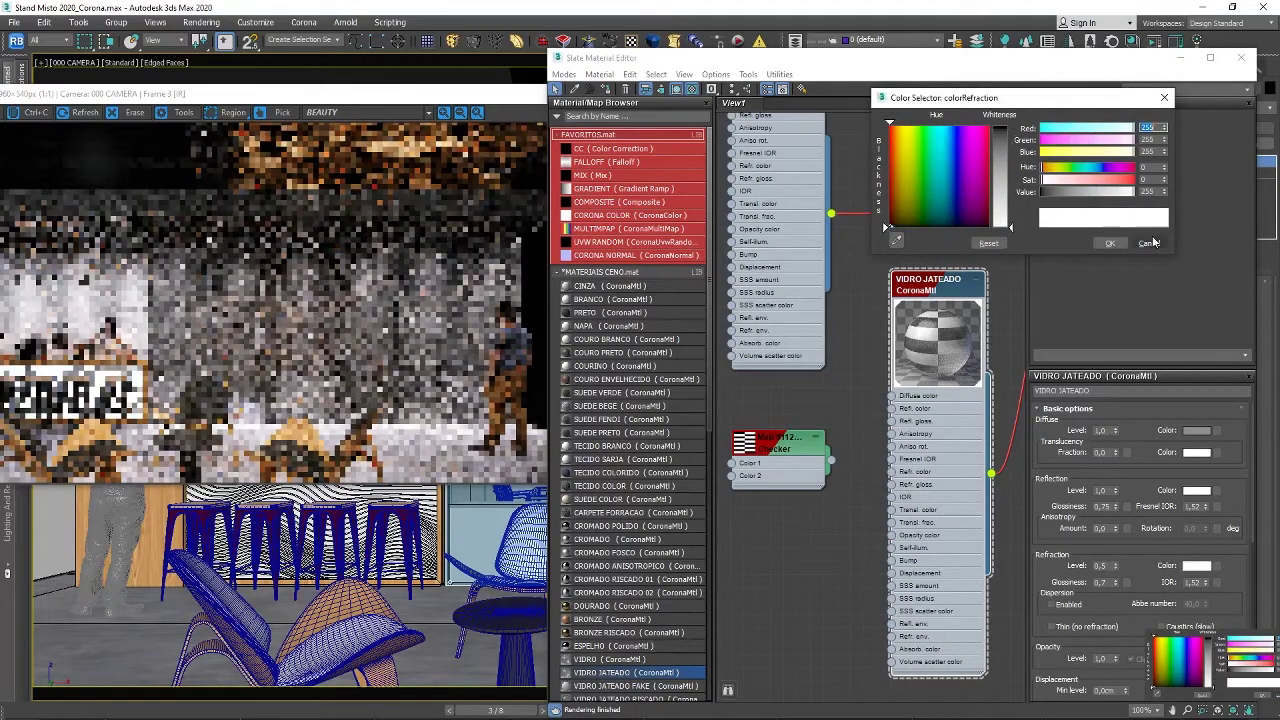
pyautogui.click(1109, 243)
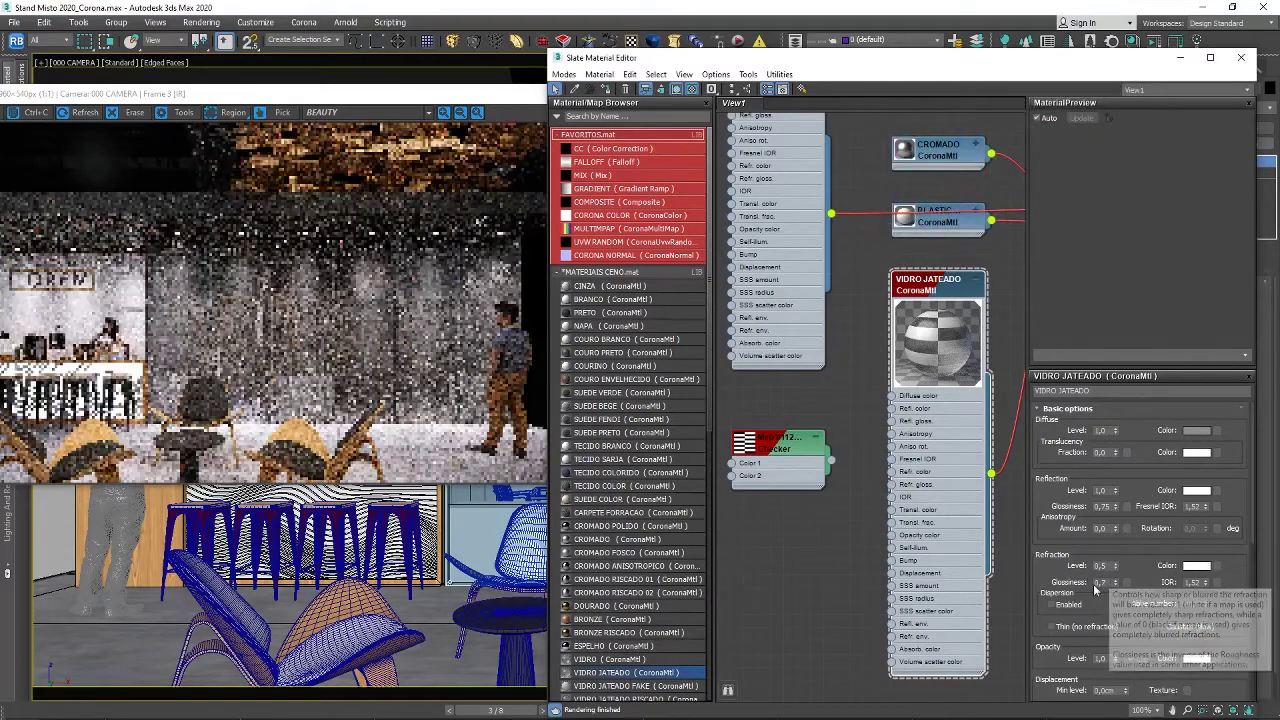
pyautogui.moveTo(835, 465); pyautogui.dragTo(891, 472)
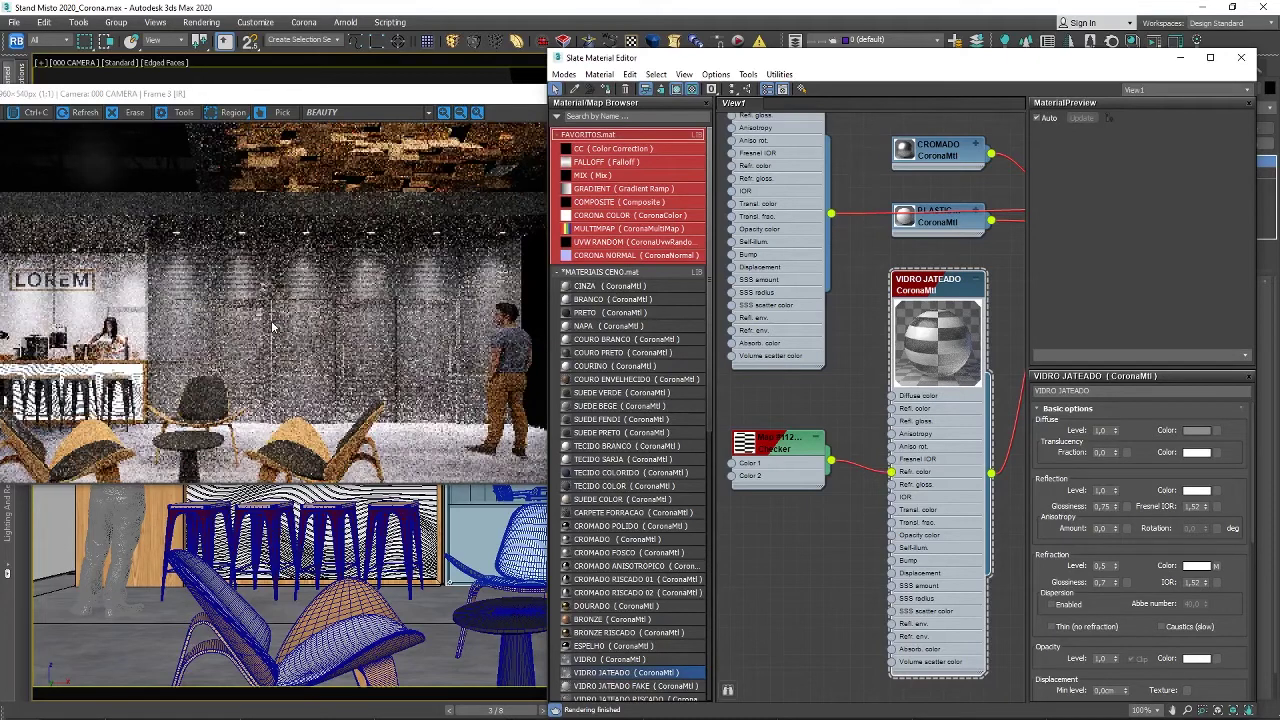
# Close the material editor, stop interactive rendering and start a full render of the striped frosted glass.
pyautogui.click(1241, 57)
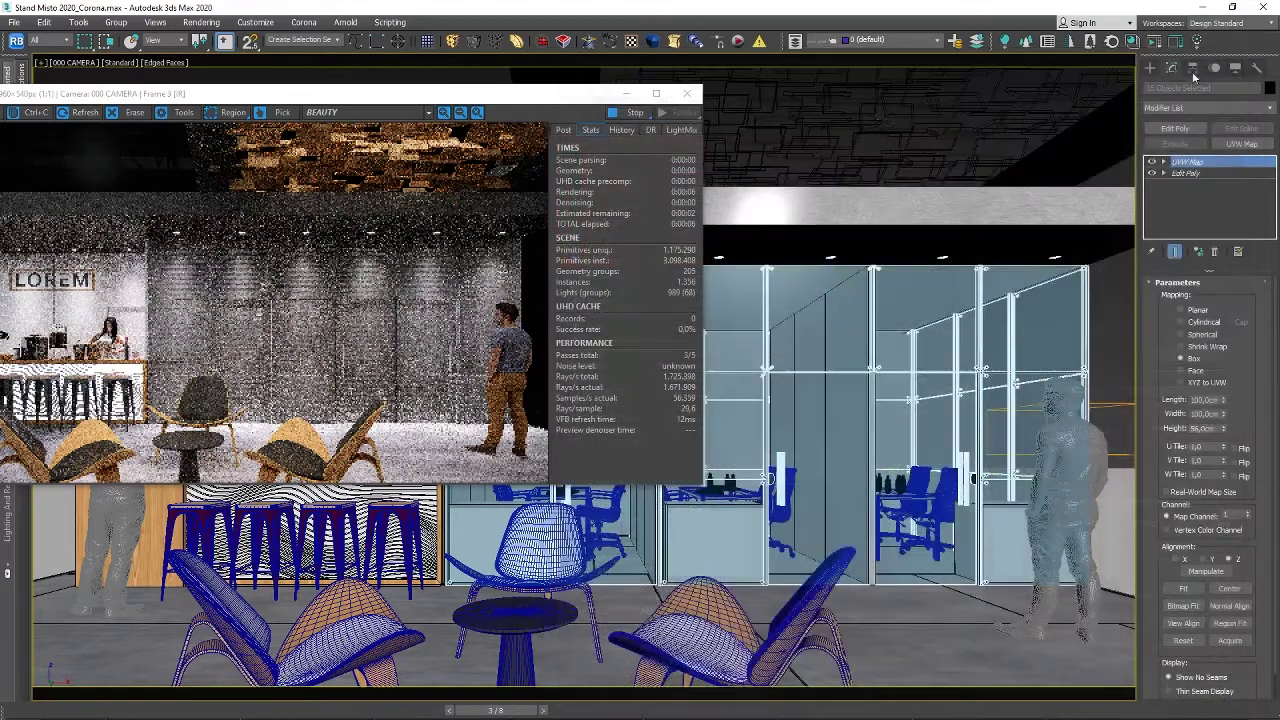
pyautogui.click(634, 112)
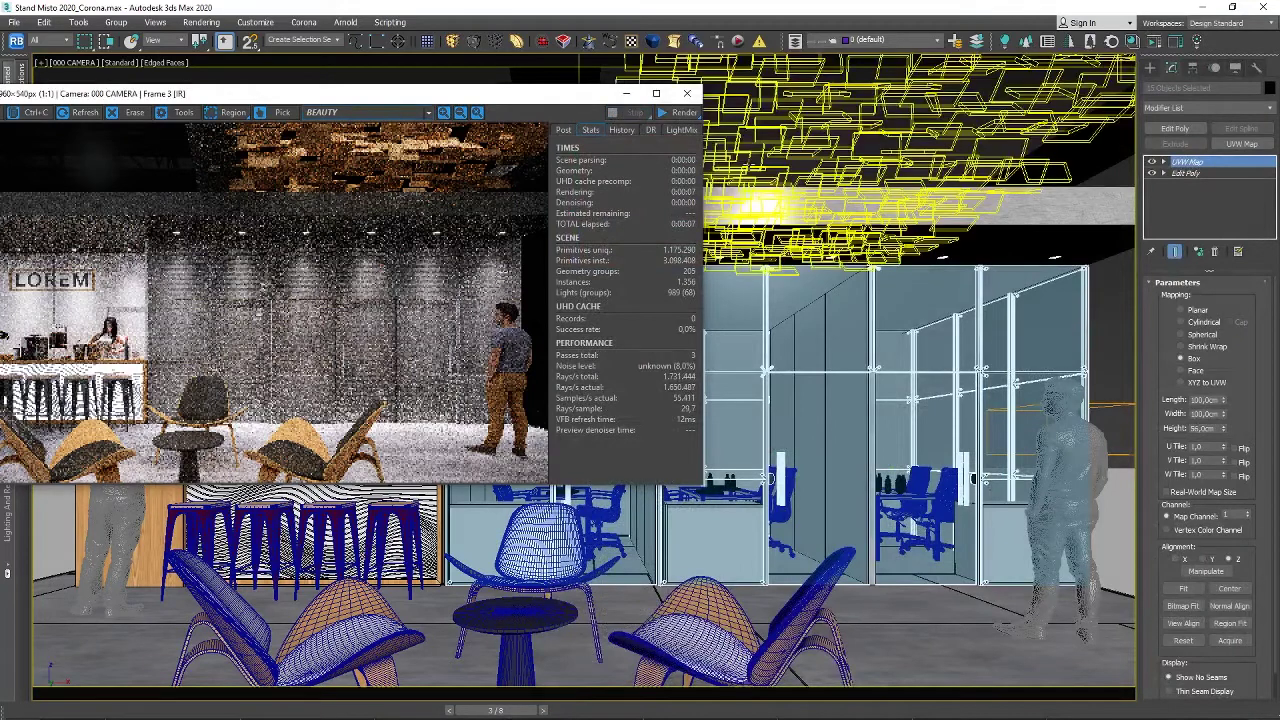
pyautogui.click(672, 111)
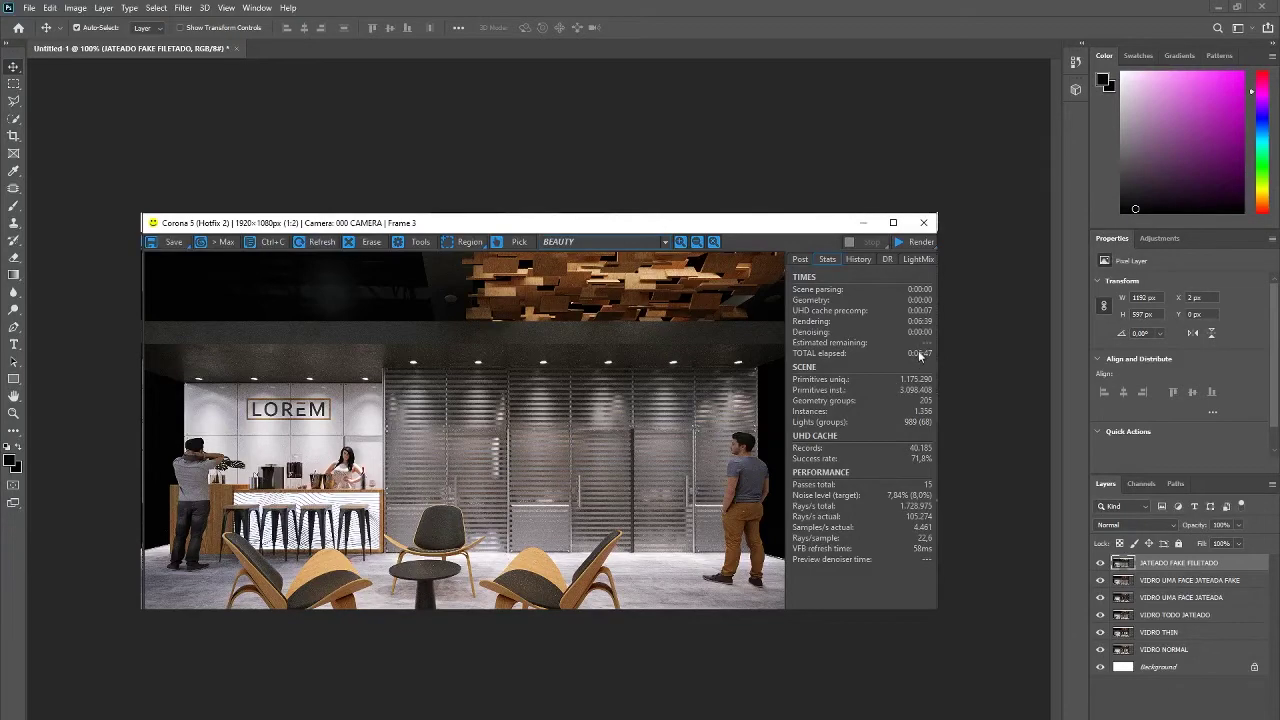
# Toggle the JATEADO FAKE FILETADO layer in Photoshop to compare it with VIDRO UMA FACE JATEADA FAKE.
pyautogui.click(1100, 566)
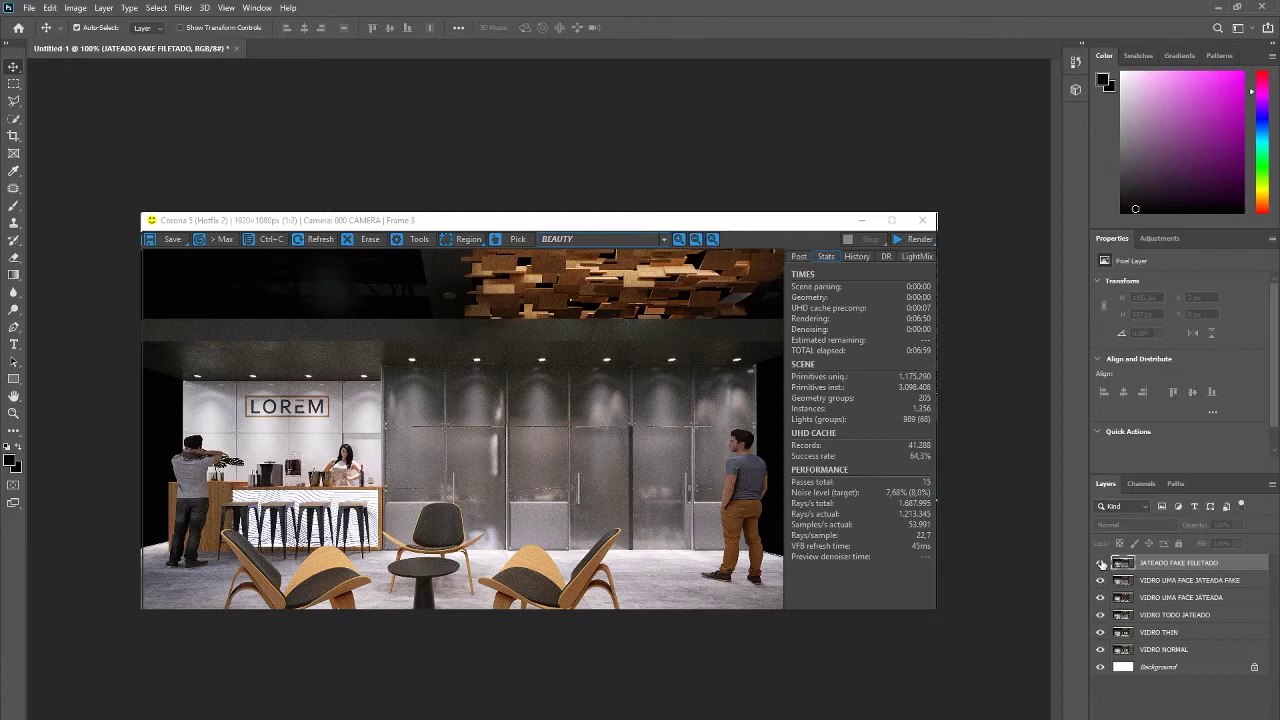
pyautogui.click(1101, 566)
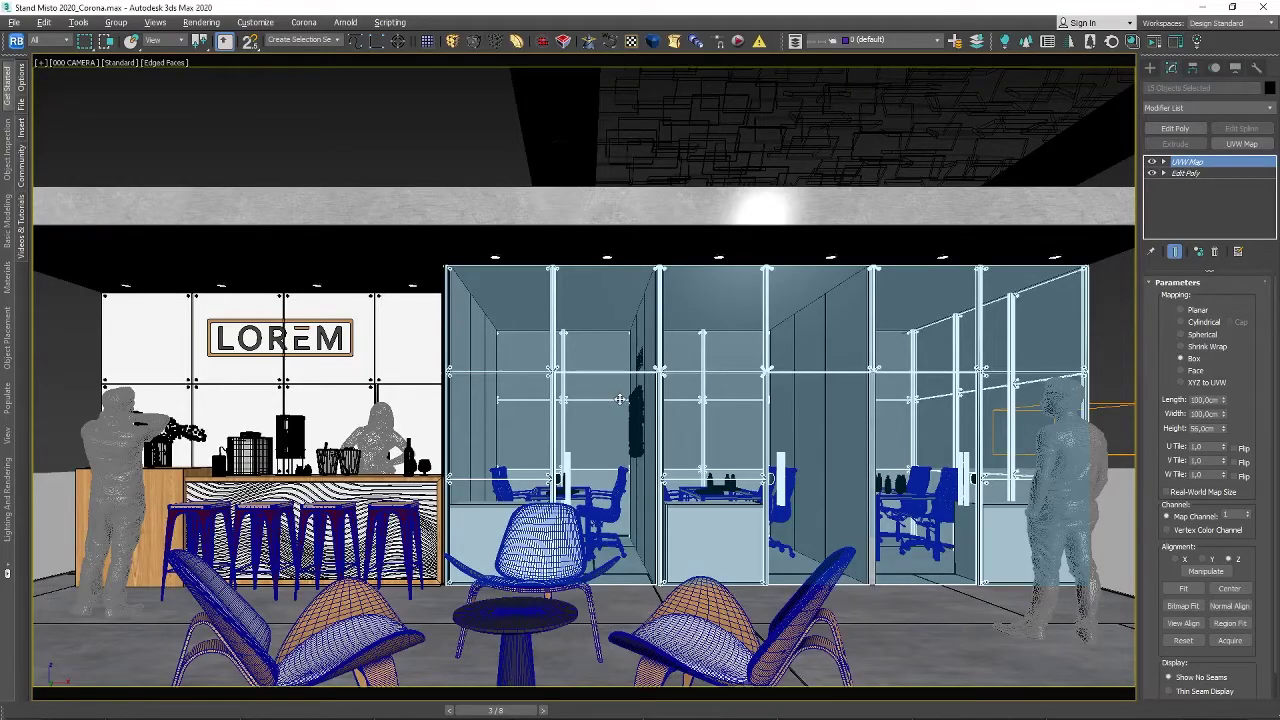
# Display the scene's light objects in the 3ds Max camera viewport.
pyautogui.hotkey('shift', 'l')
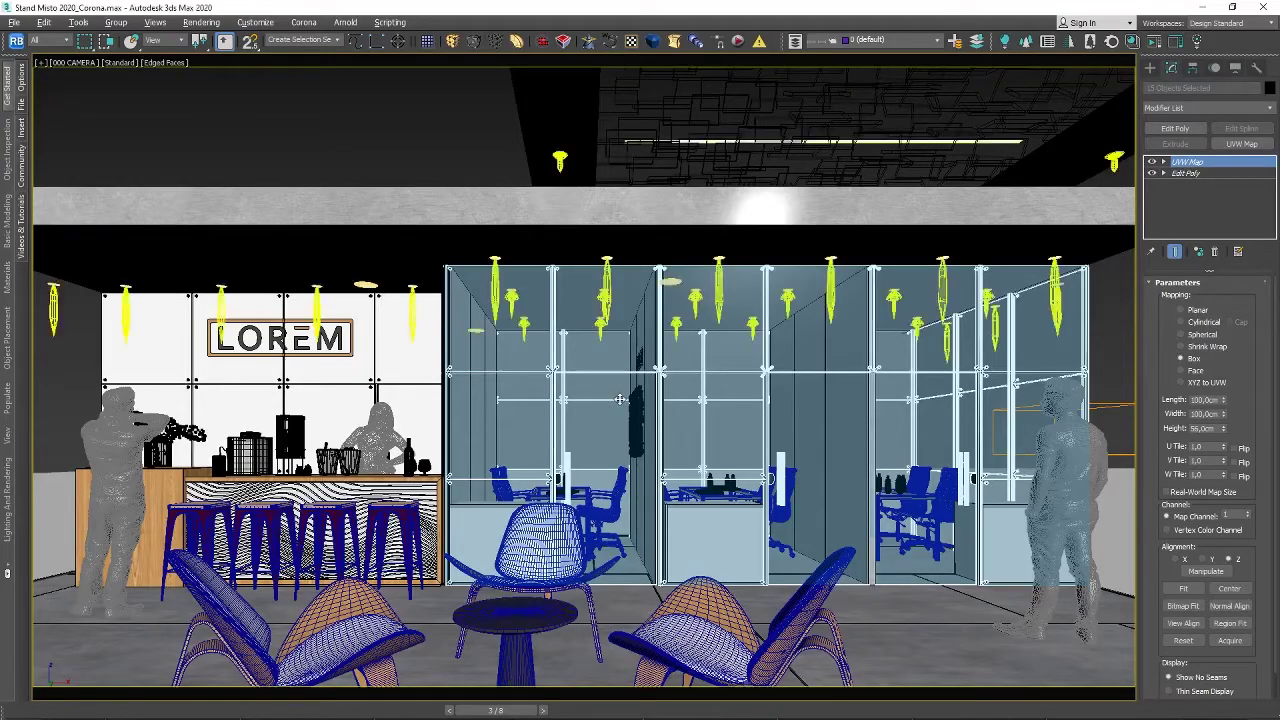